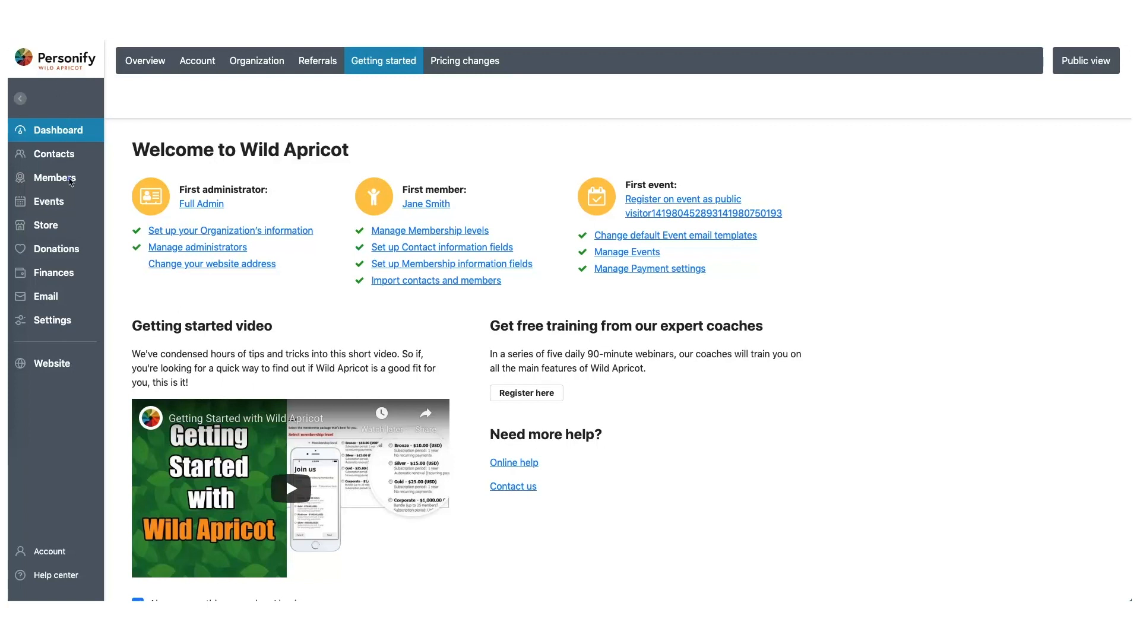
Step: Start a new membership level and name it Family
mouse_move(70, 181)
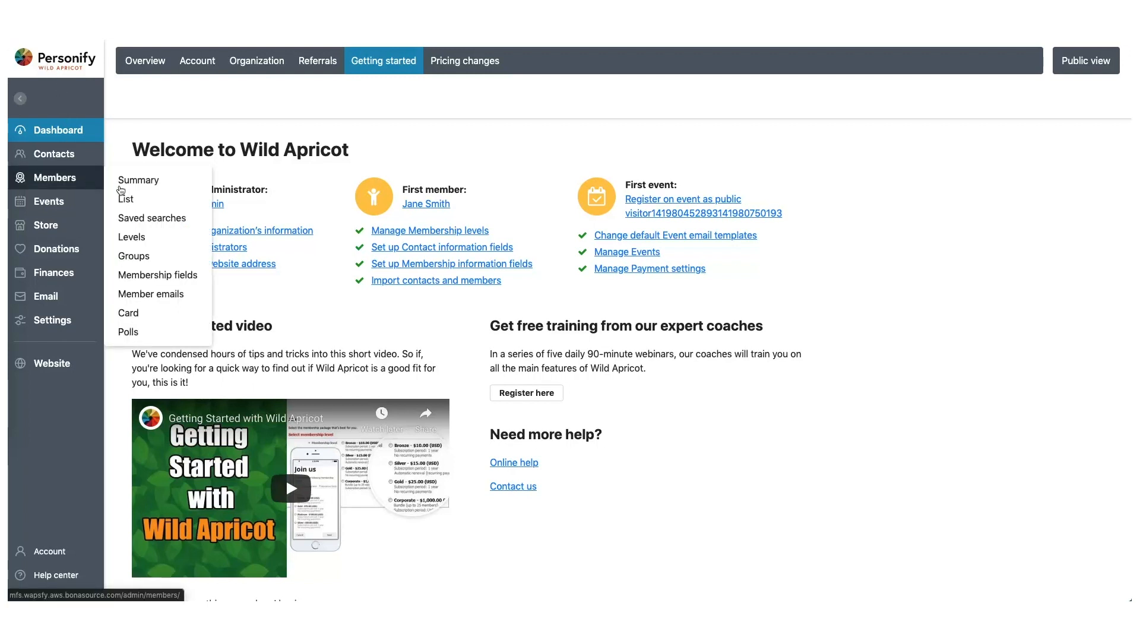
left_click(154, 238)
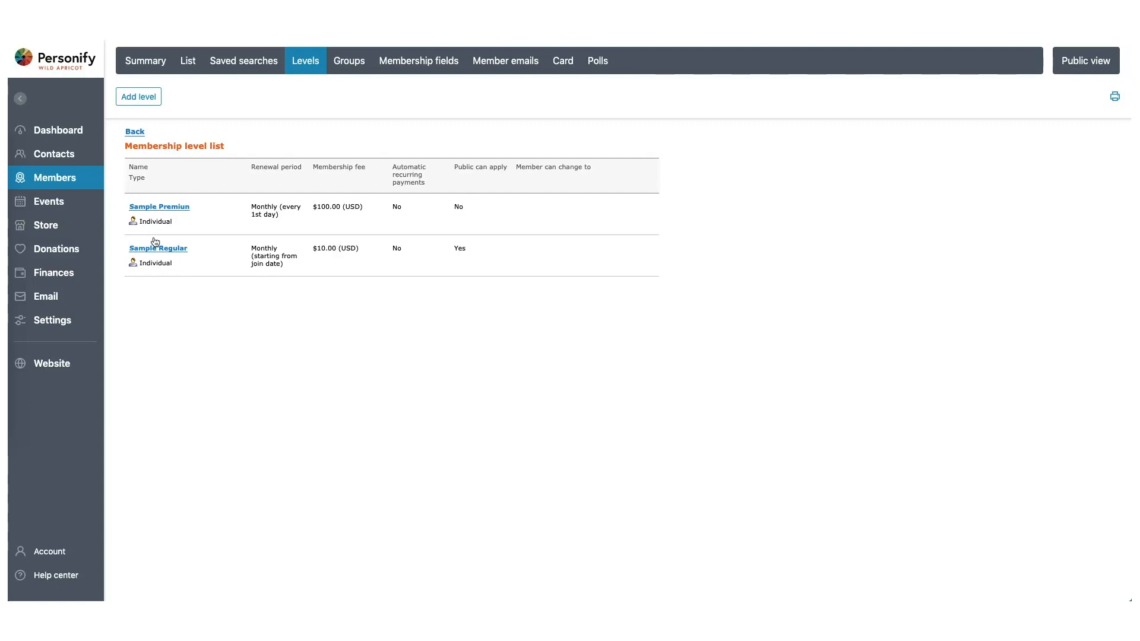
left_click(128, 98)
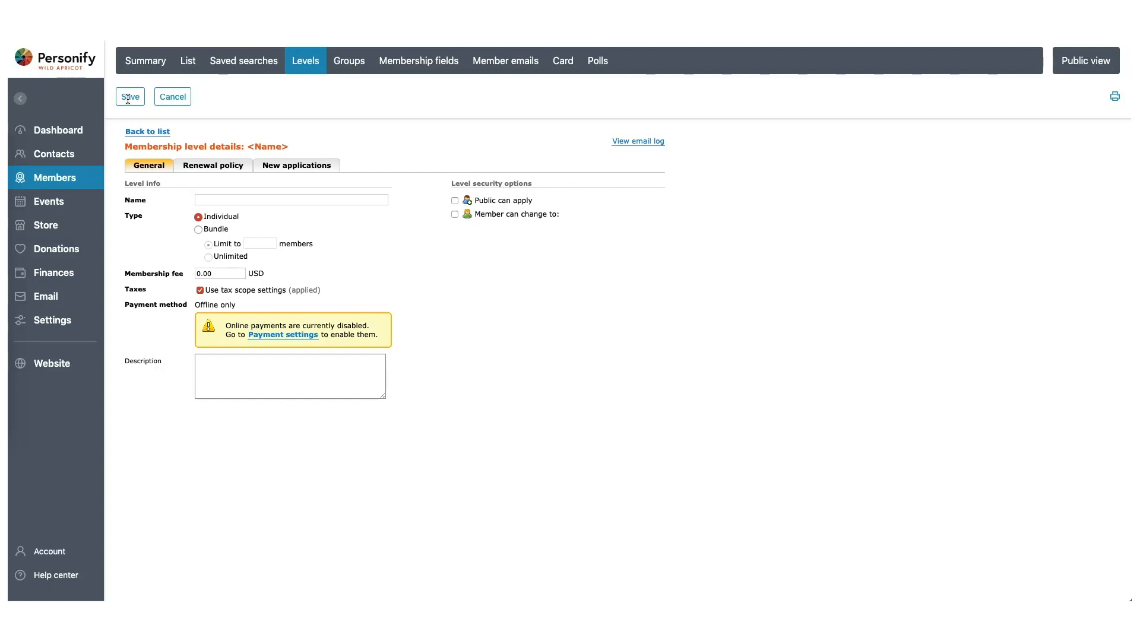
left_click(212, 200)
type("Fa")
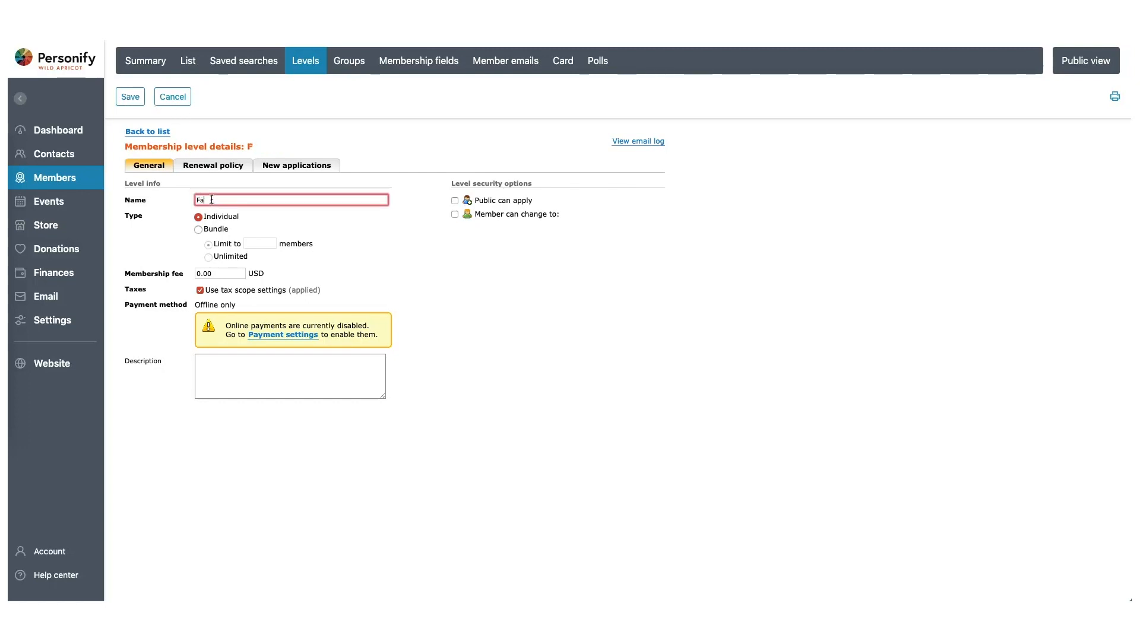
type("mily")
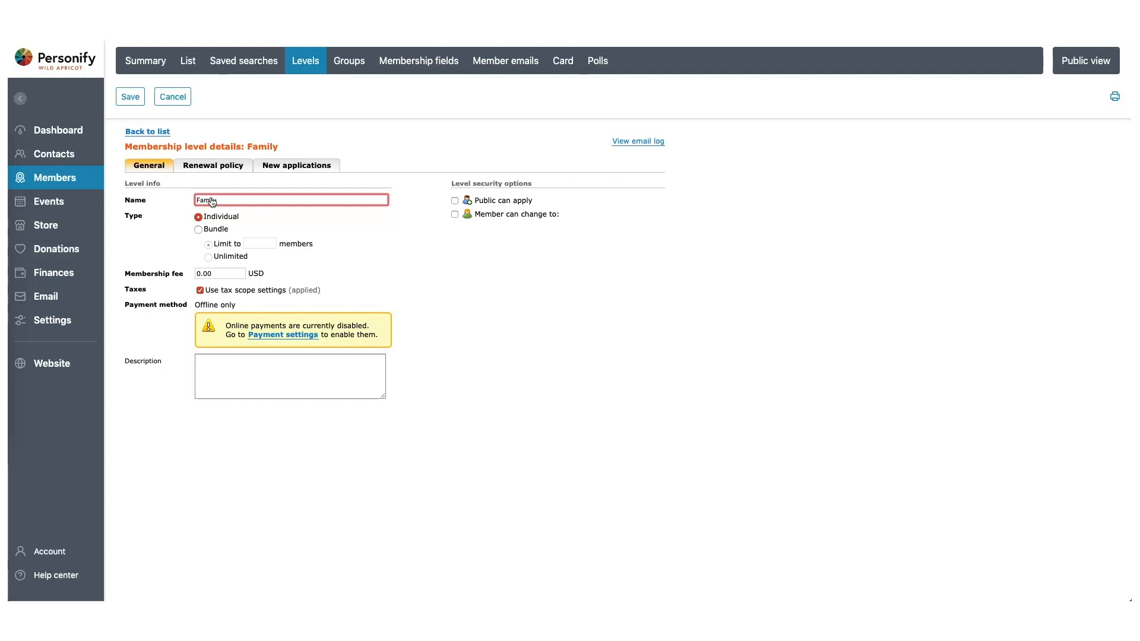
Step: Make the Family level a bundle limited to 5 members with a 50 USD membership fee, and allow the public to apply
left_click(198, 230)
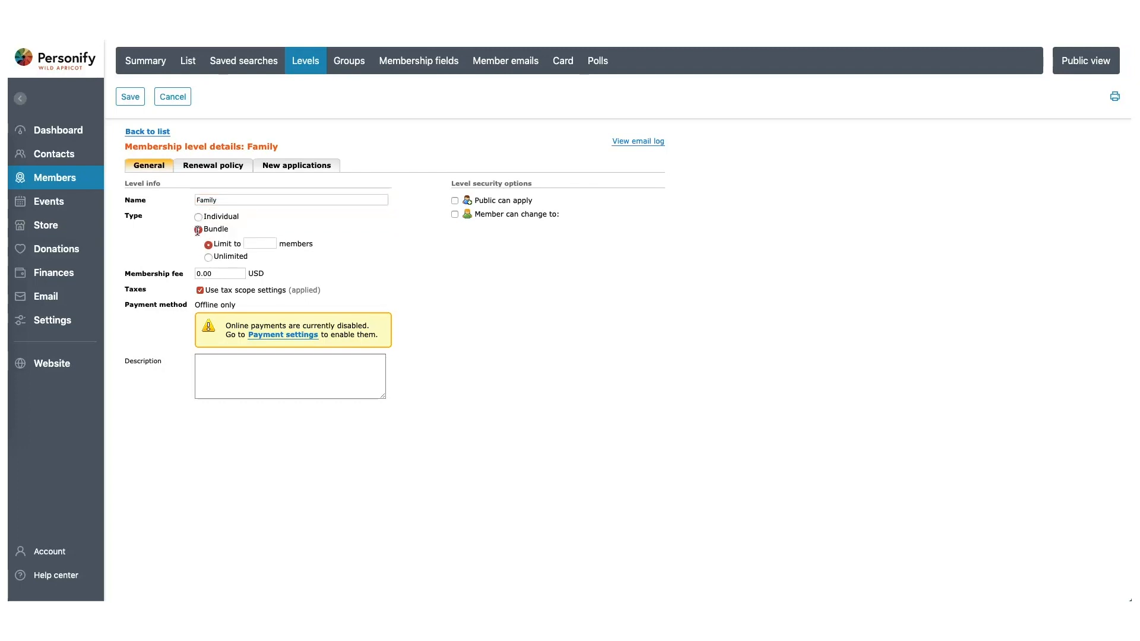
left_click(248, 244)
left_click(235, 276)
type("50")
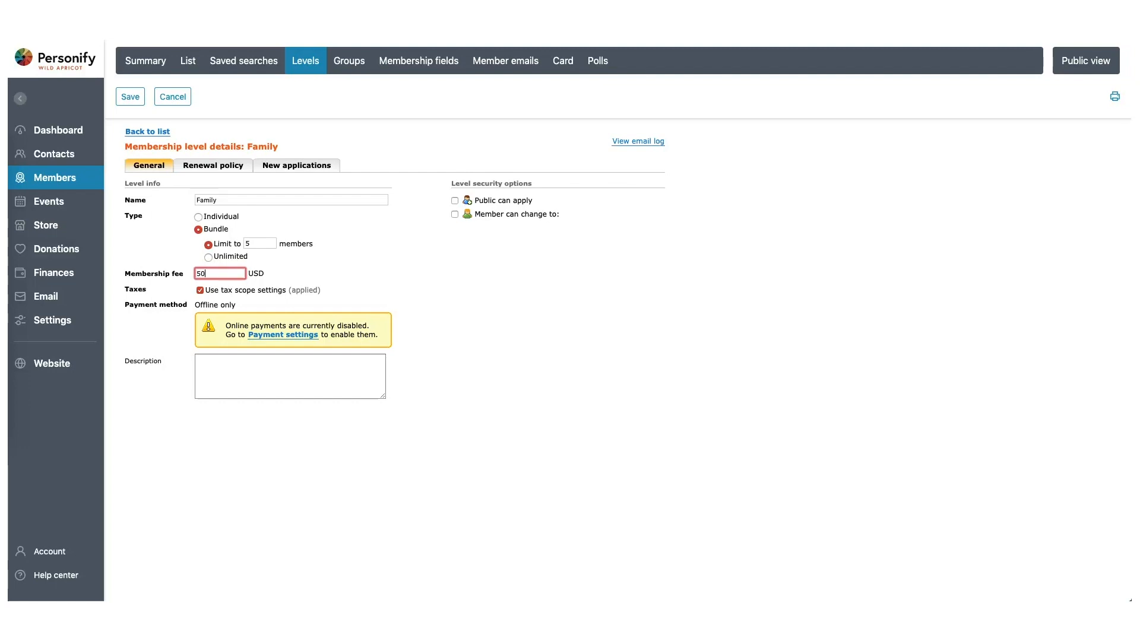
left_click(236, 280)
left_click(455, 202)
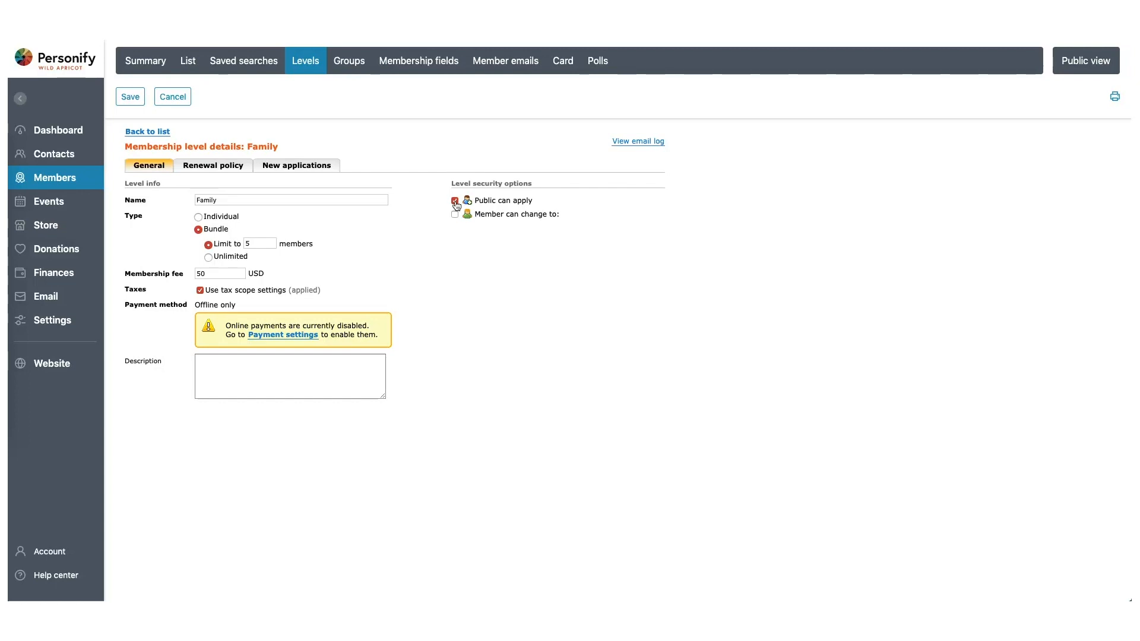
Step: Set Family to renew every 1 year, with invoice generation, an emailed invoice and the first reminder to the bundle administrator 14 days before renewal, and save
left_click(214, 166)
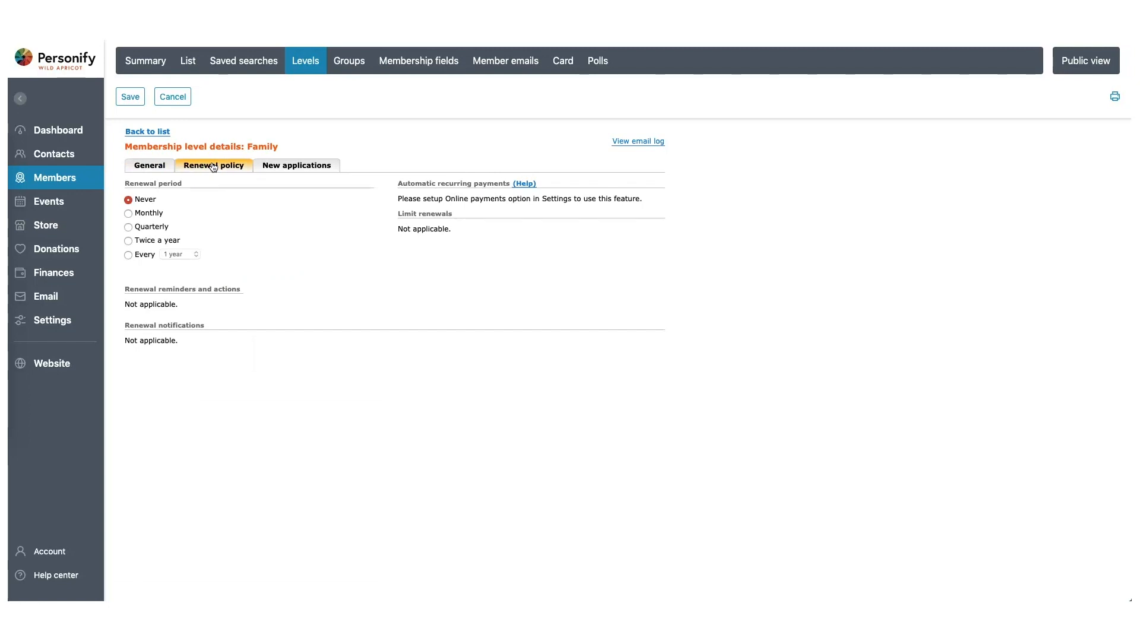
left_click(128, 256)
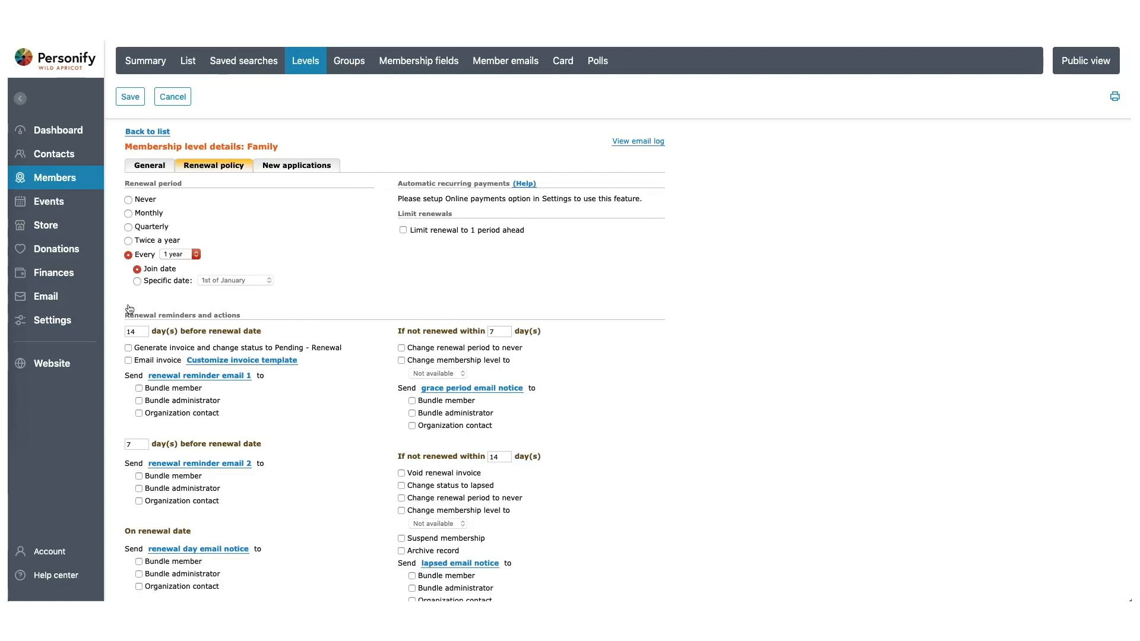
left_click(129, 349)
left_click(129, 361)
left_click(139, 401)
left_click(306, 171)
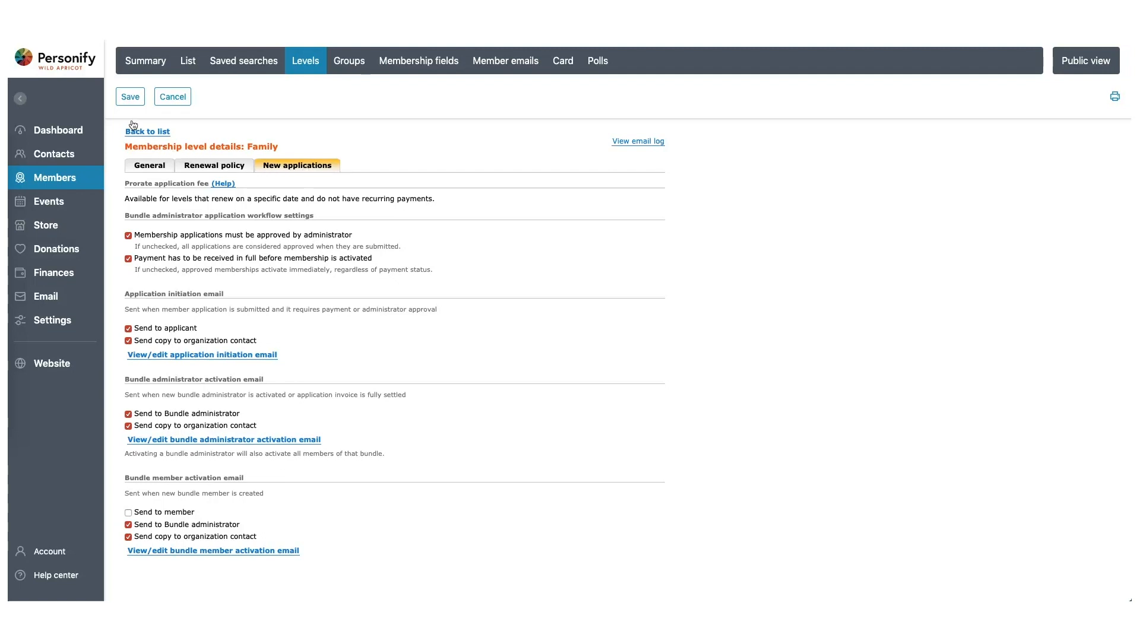
left_click(129, 97)
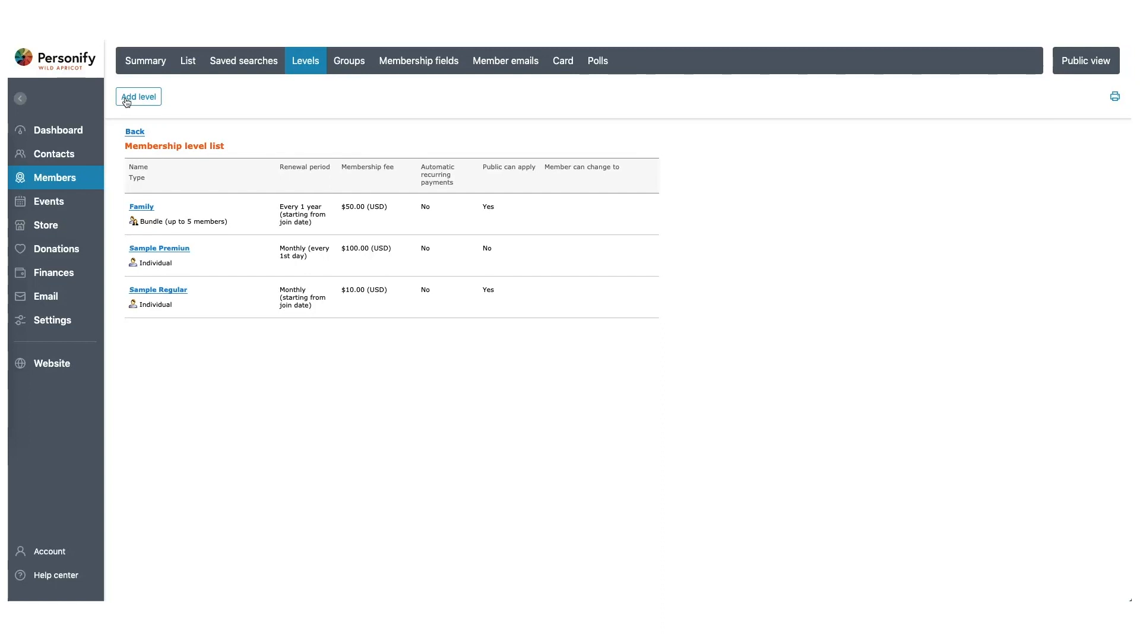
Step: Add an individual membership level named Single with a 12 USD membership fee, and allow the public to apply
left_click(127, 101)
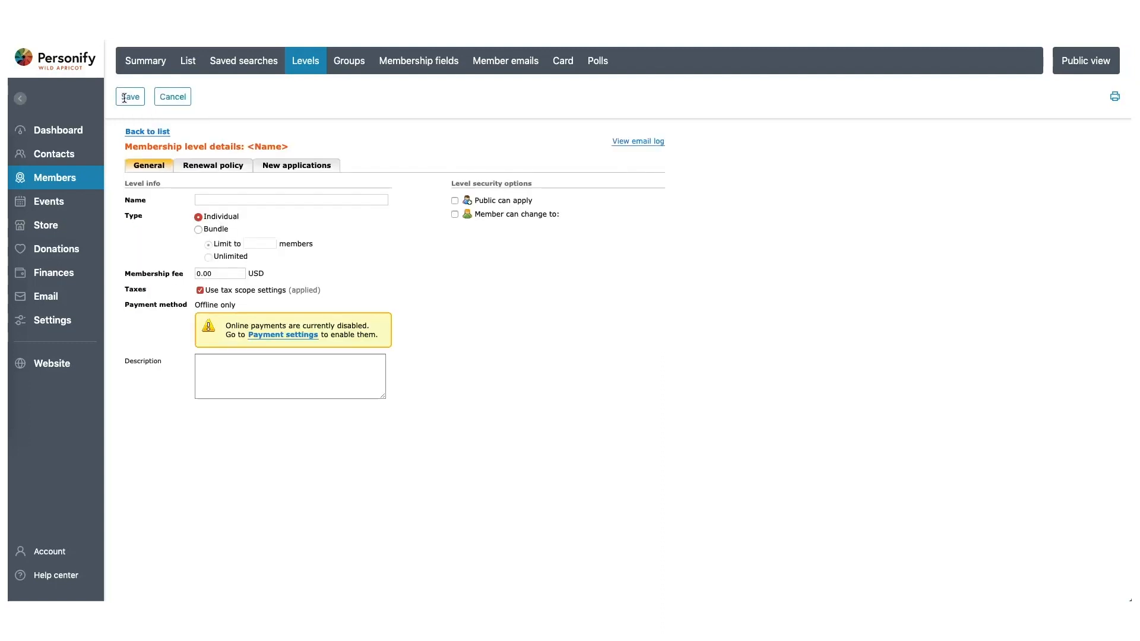
left_click(205, 200)
type("Sirgle")
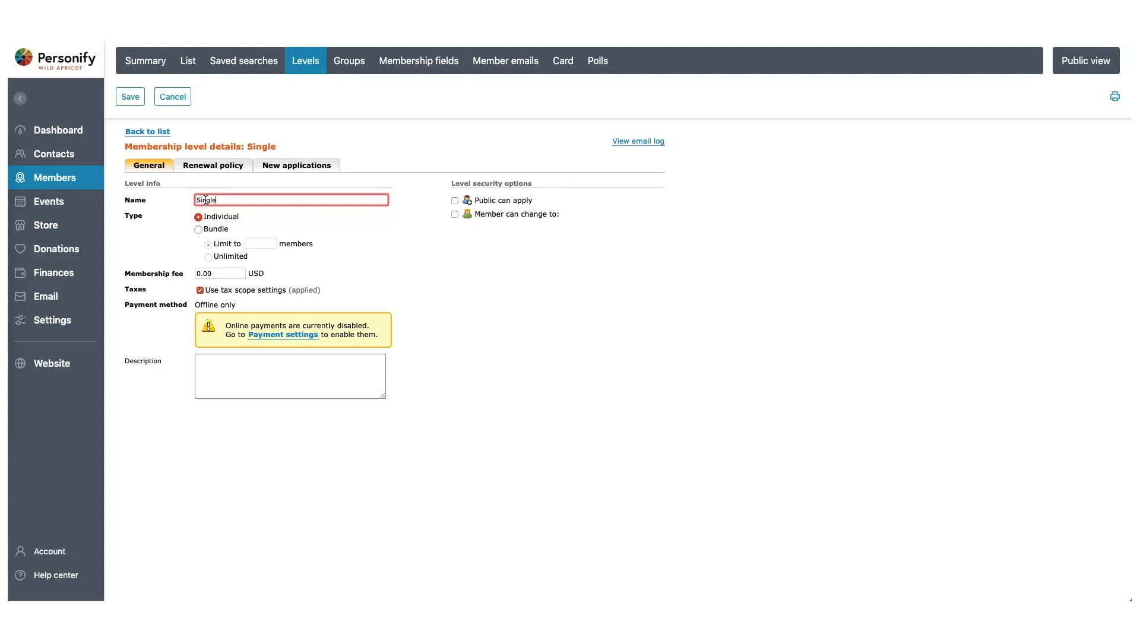
left_click(237, 274)
type("12")
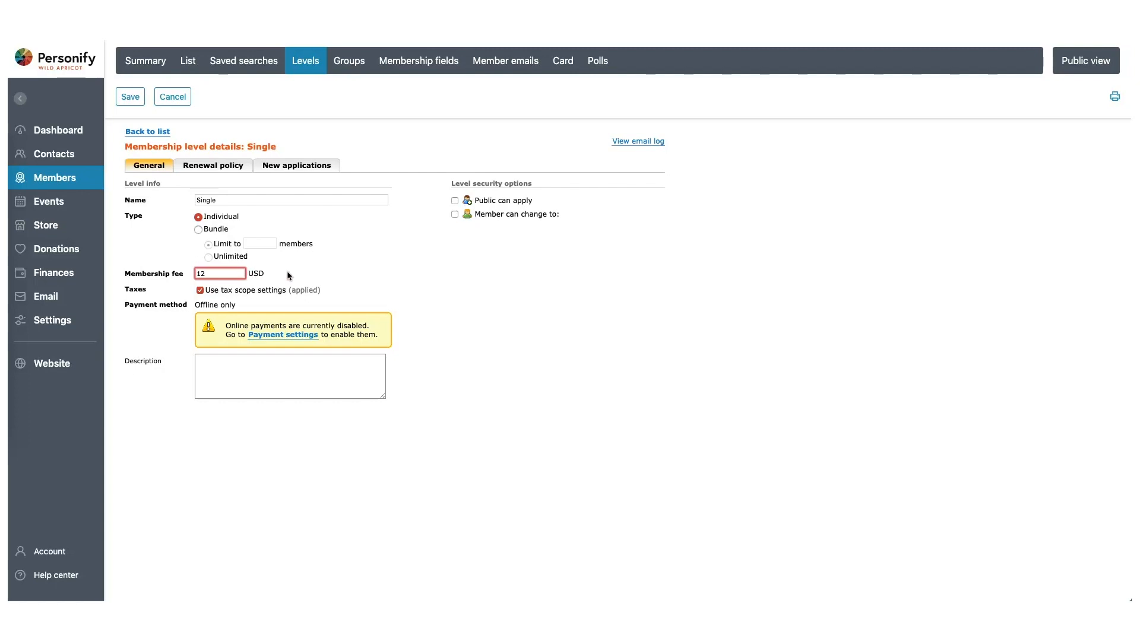
left_click(329, 279)
left_click(454, 202)
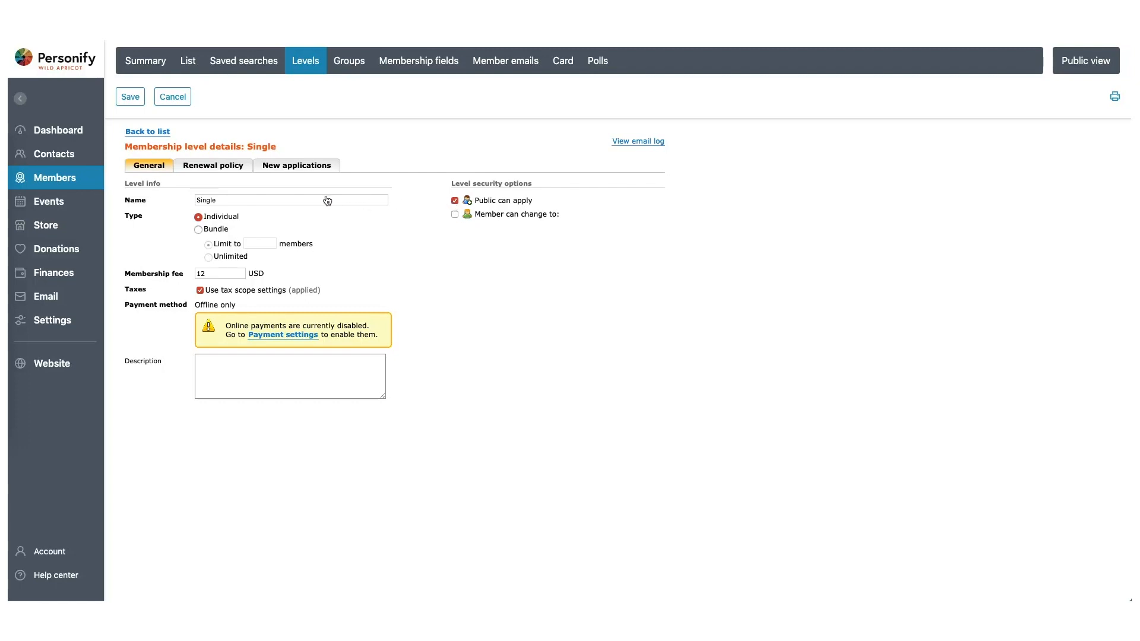
Step: Set the Single level's renewal period to every 1 year from the join date and save the level
left_click(240, 168)
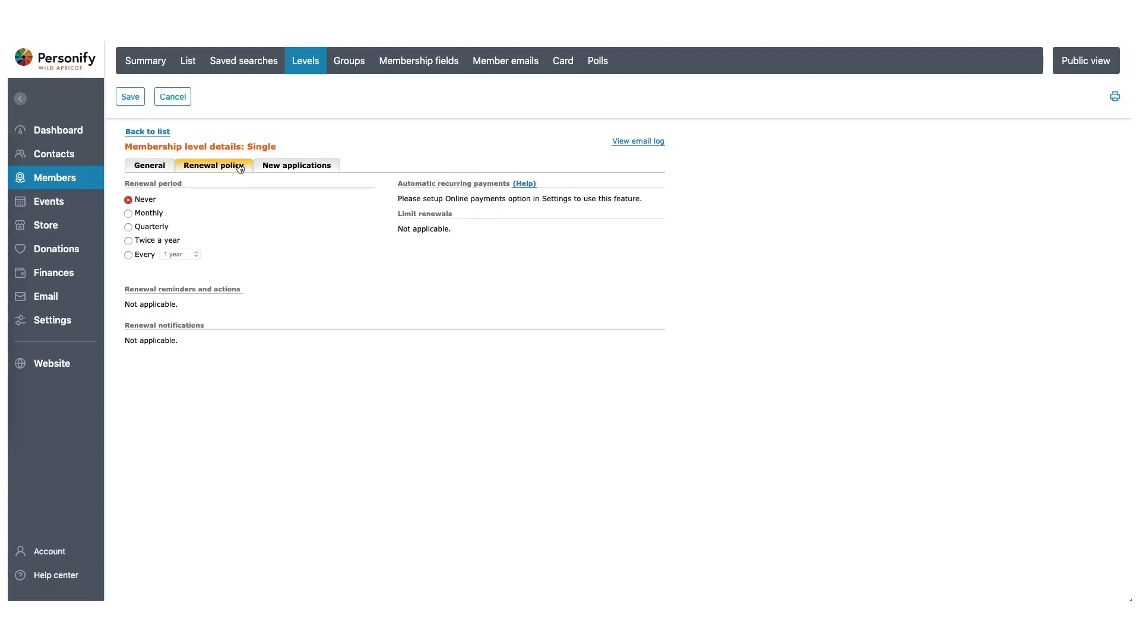
left_click(128, 255)
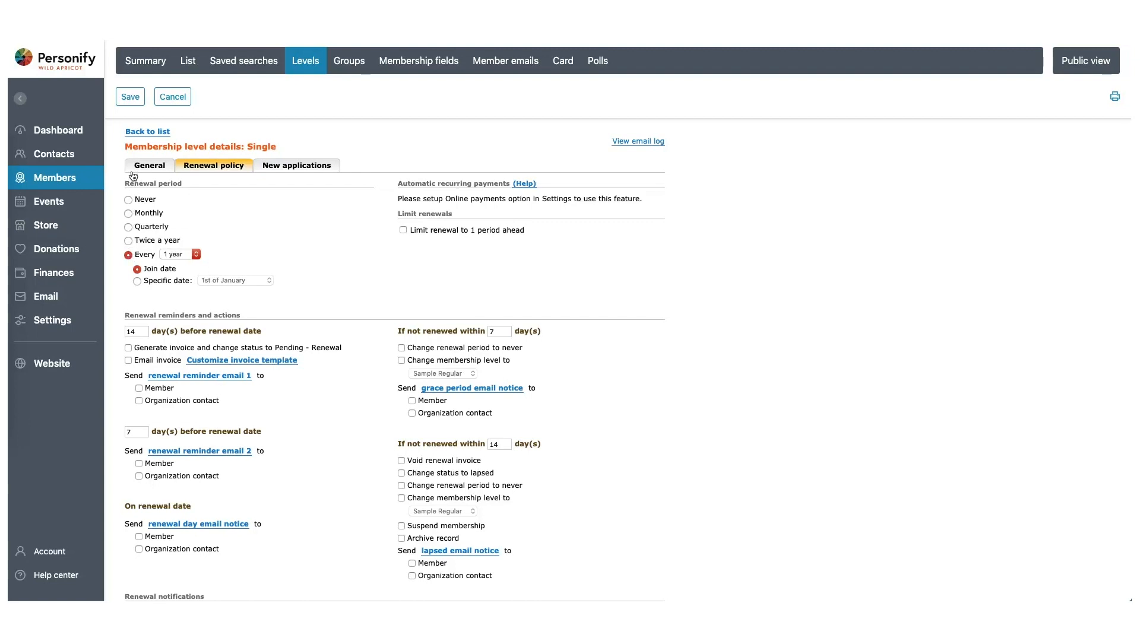
left_click(131, 98)
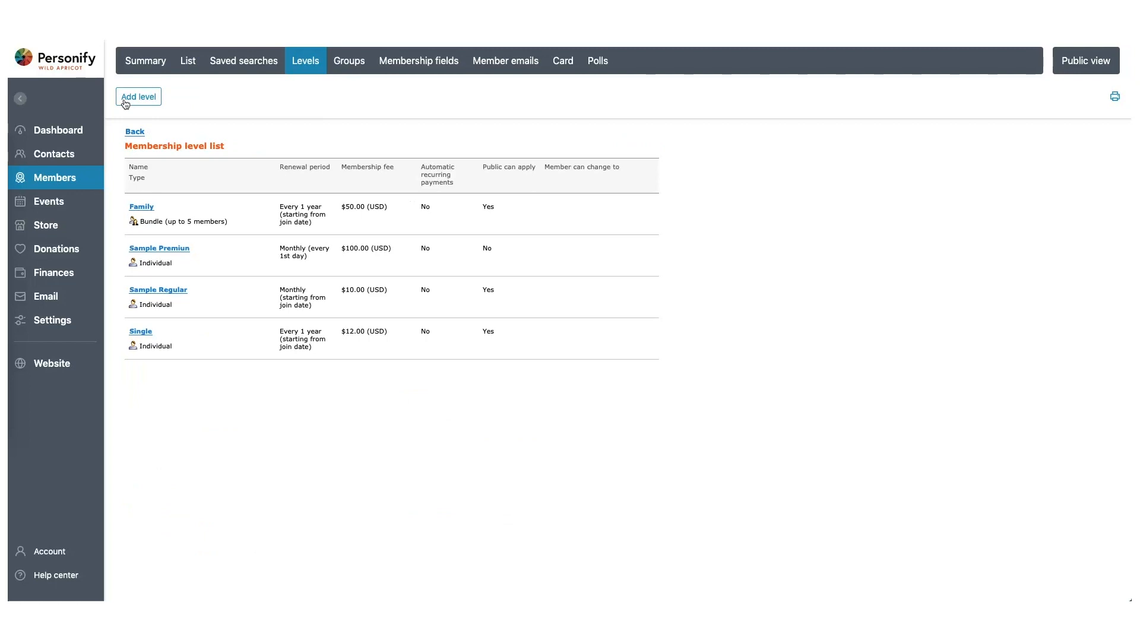
Step: Add a common contact field labelled Birth Date, with the Date type and access for members
mouse_move(73, 155)
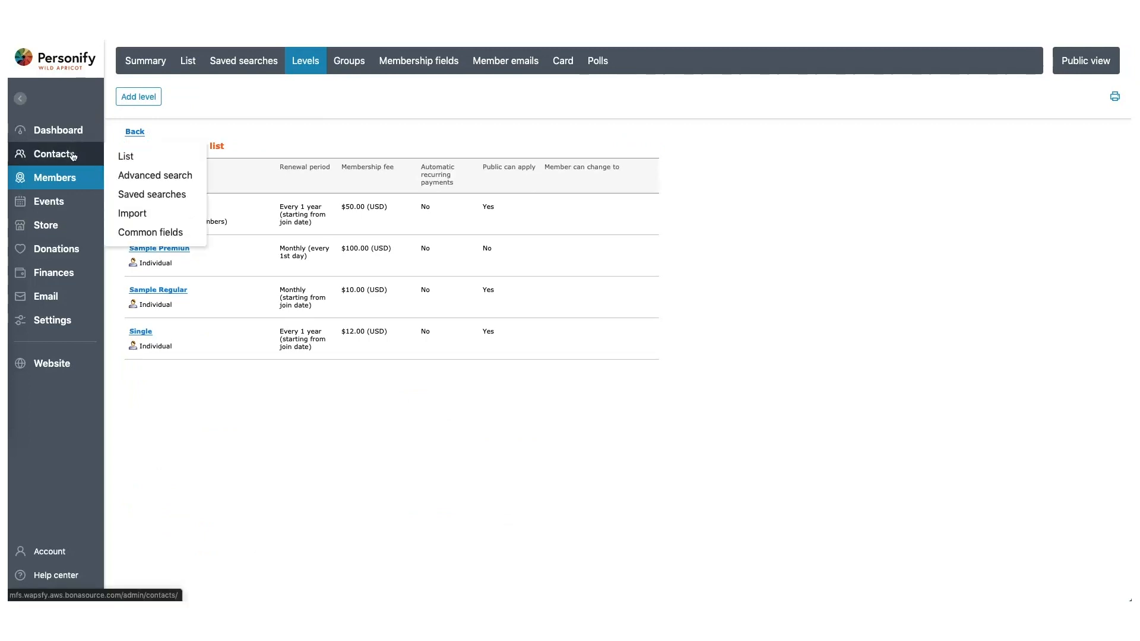
left_click(142, 233)
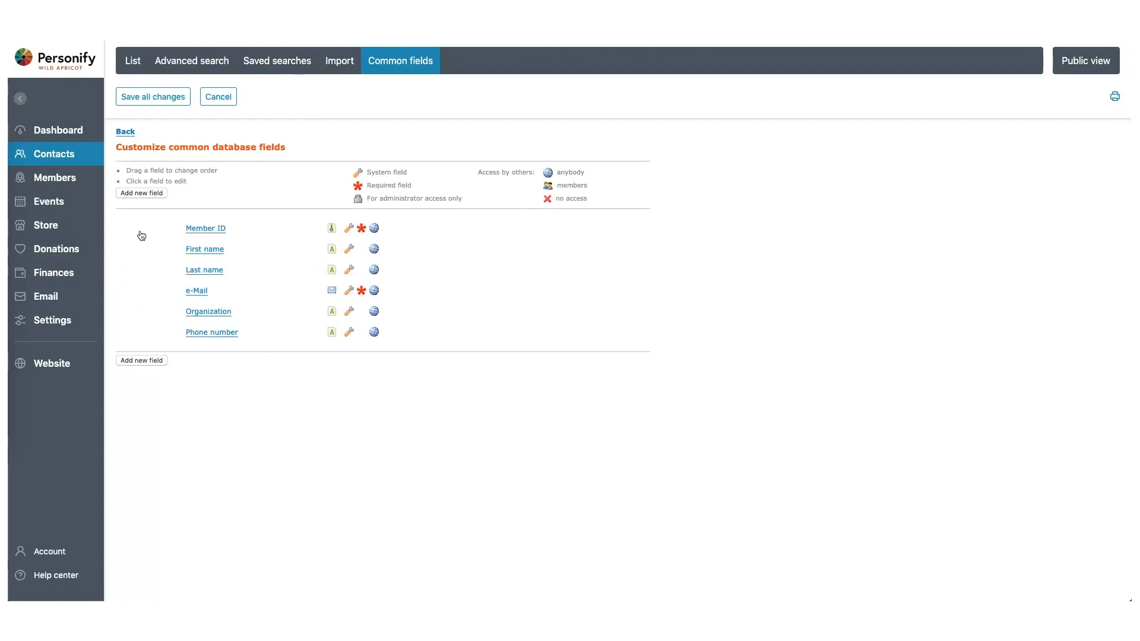
left_click(123, 360)
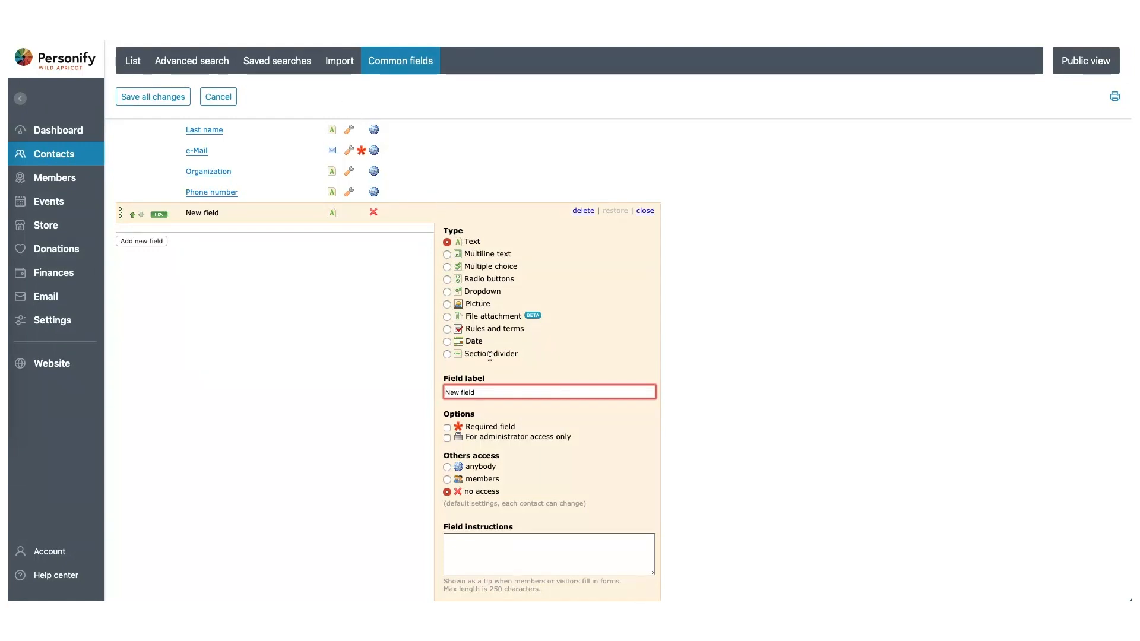
key("super+a")
type("Birth Date")
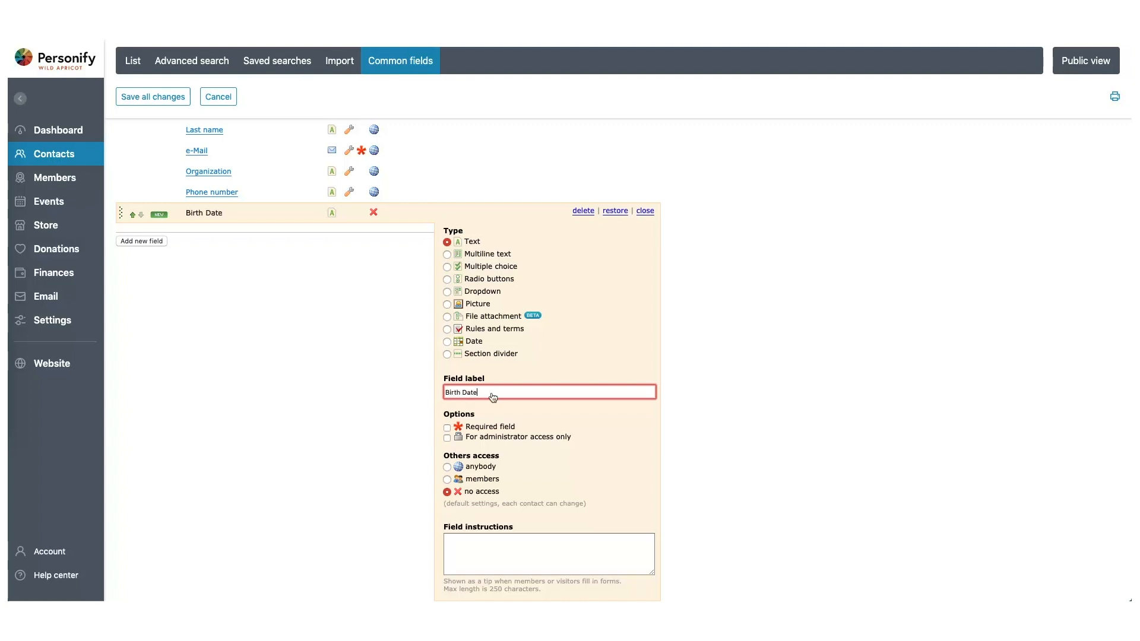
left_click(447, 342)
left_click(447, 479)
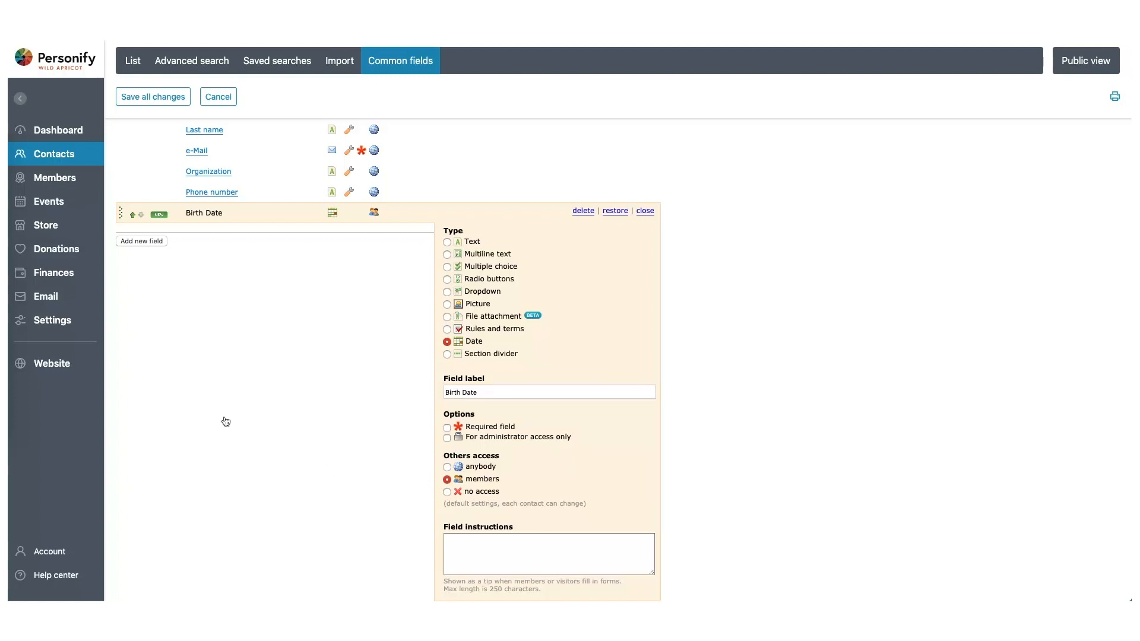
Step: Add another common field of the radio buttons type, labelled "Do you like pizza?", and make it required
left_click(153, 242)
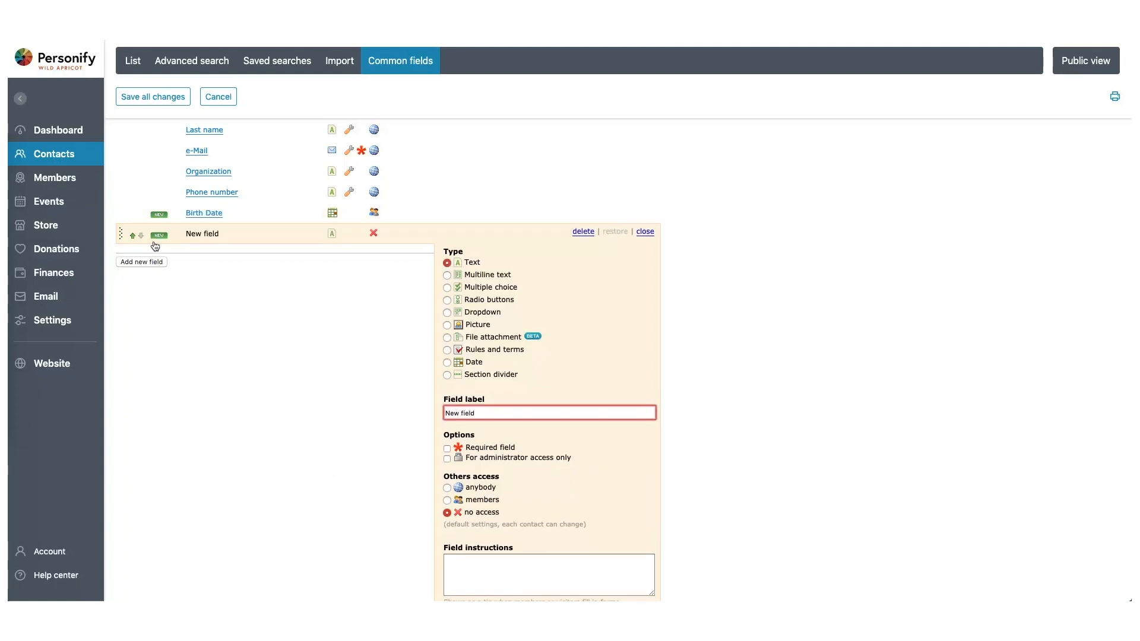
left_click(447, 299)
scroll(389, 419, "down", 2)
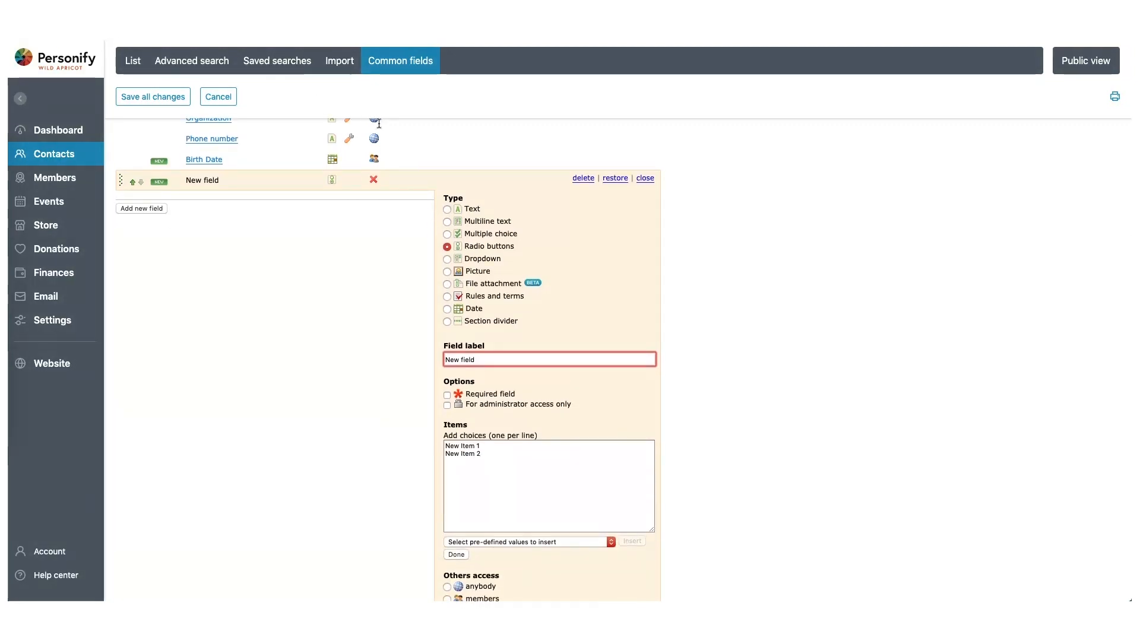
key("ctrl+a")
type("Do you like pizza")
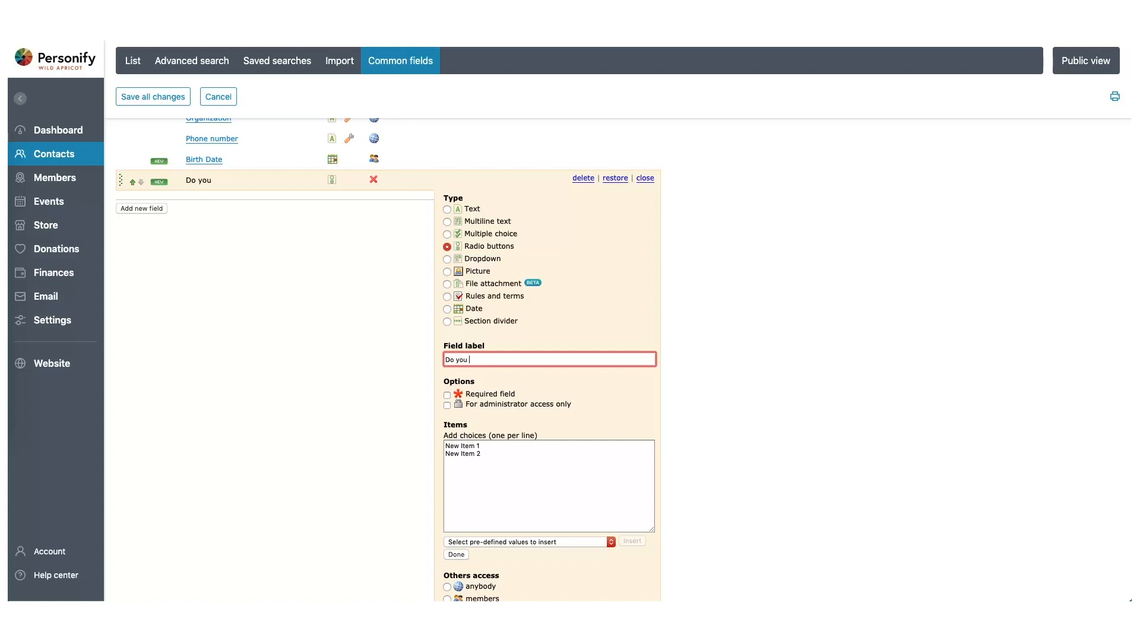
type("?")
left_click(493, 397)
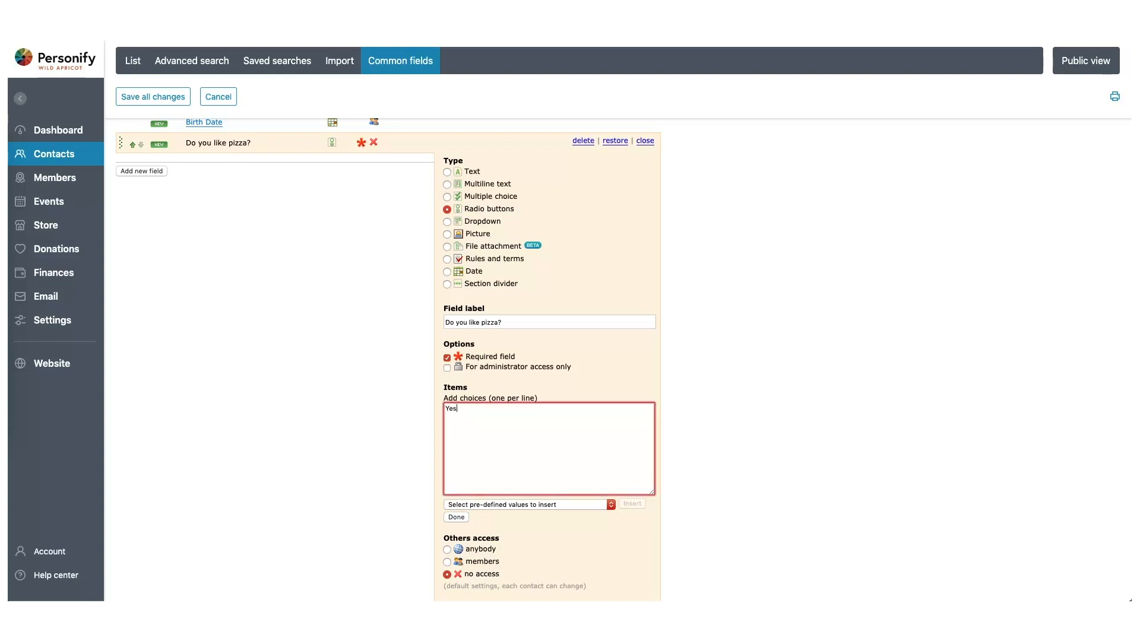
Step: Give the pizza question the choices Yes and No with access for anybody, and save all common field changes
key("Return")
type("No")
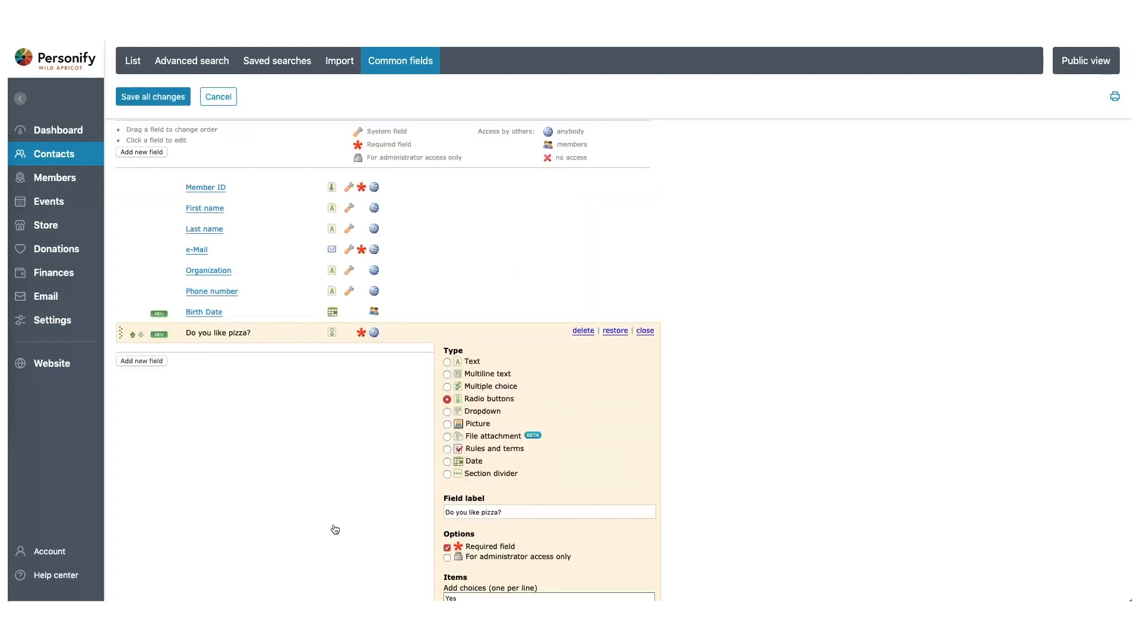
left_click(170, 102)
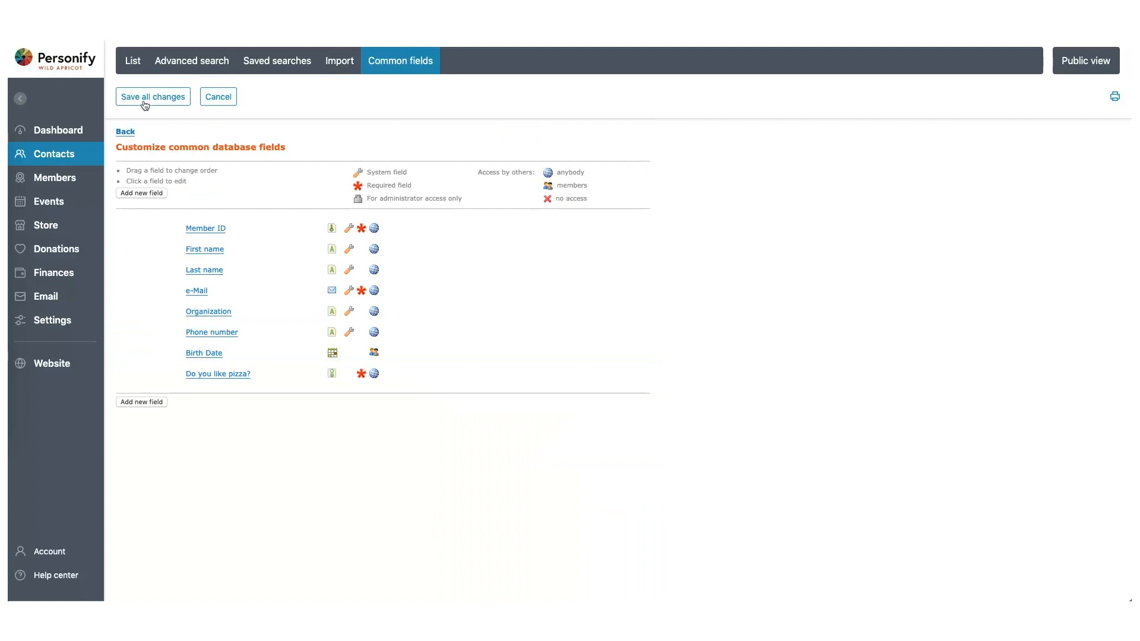
Step: Add a membership application gadget to the website's Home page and save the page
left_click(62, 368)
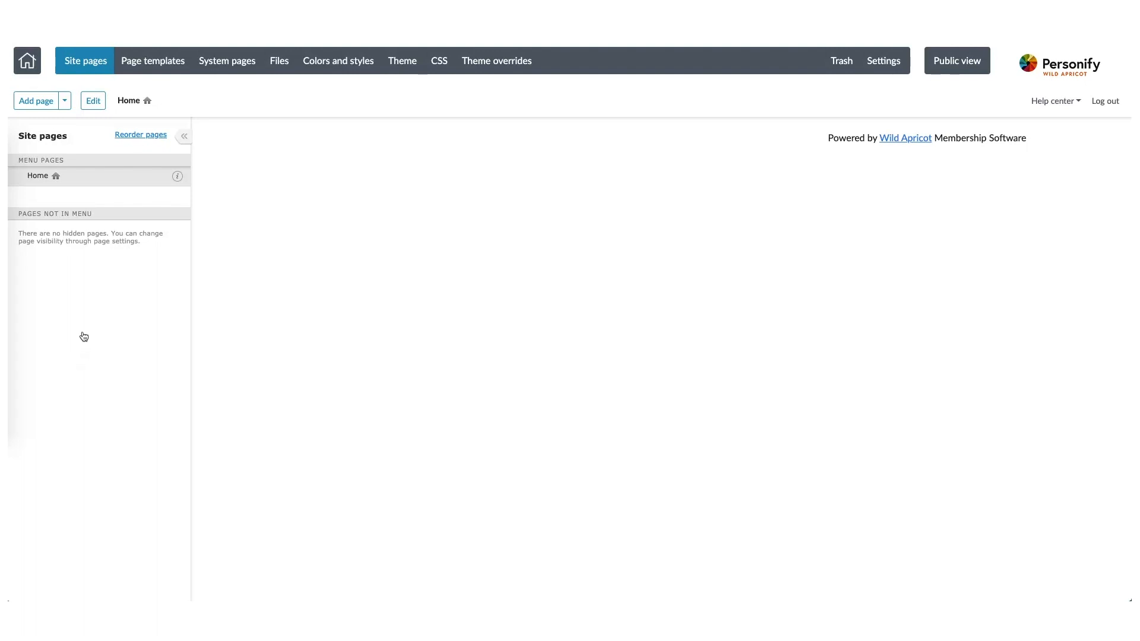
left_click(100, 104)
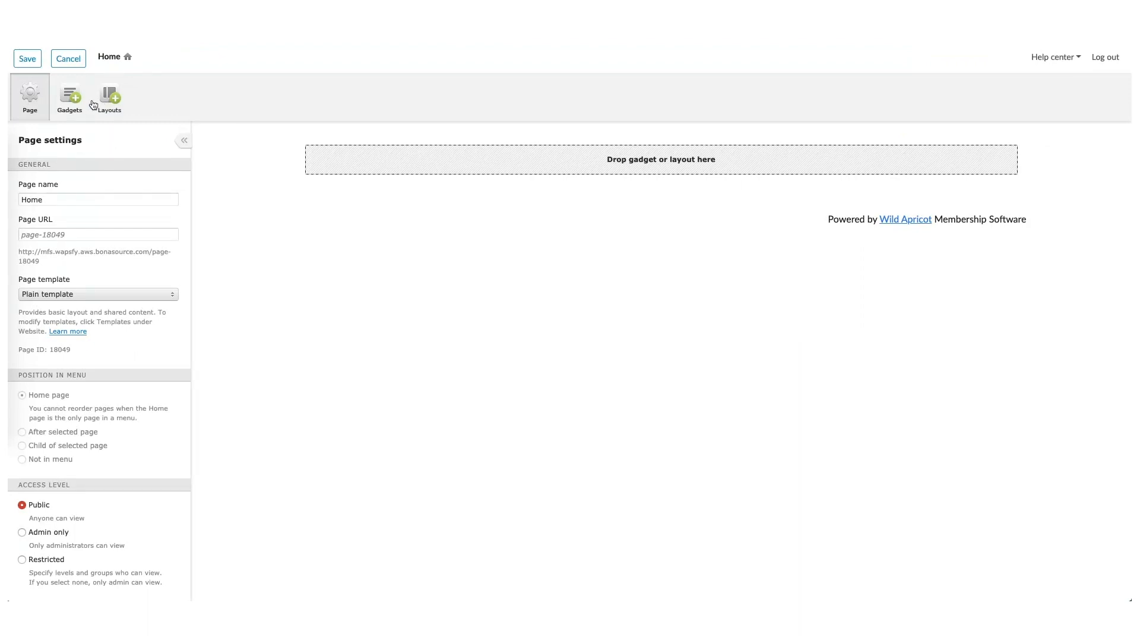
left_click(73, 108)
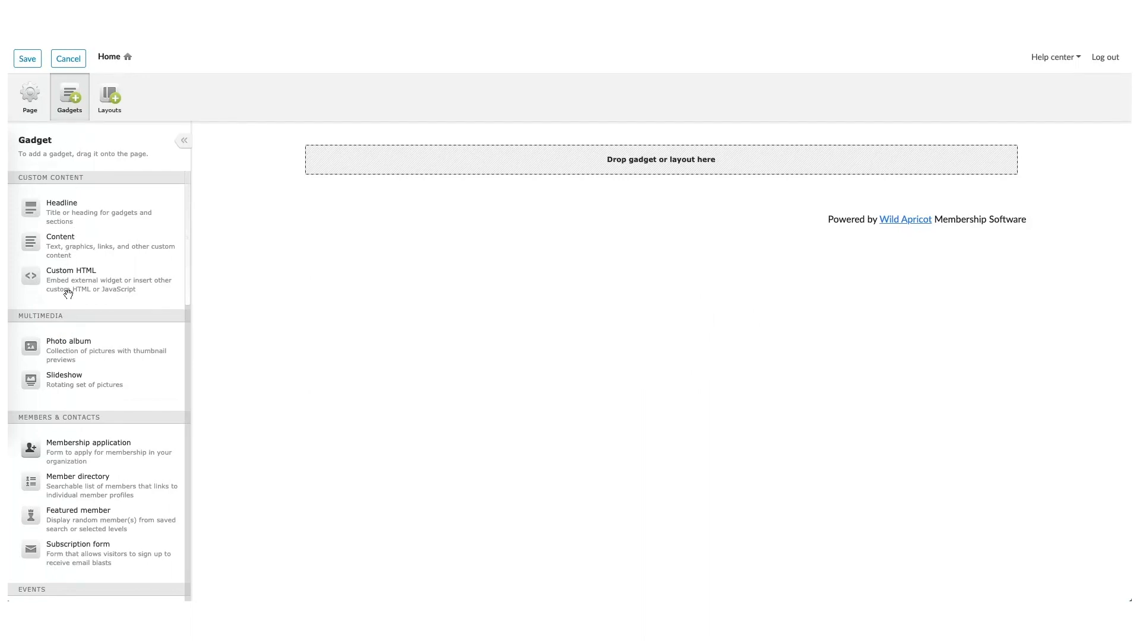
left_click_drag(67, 455, 529, 166)
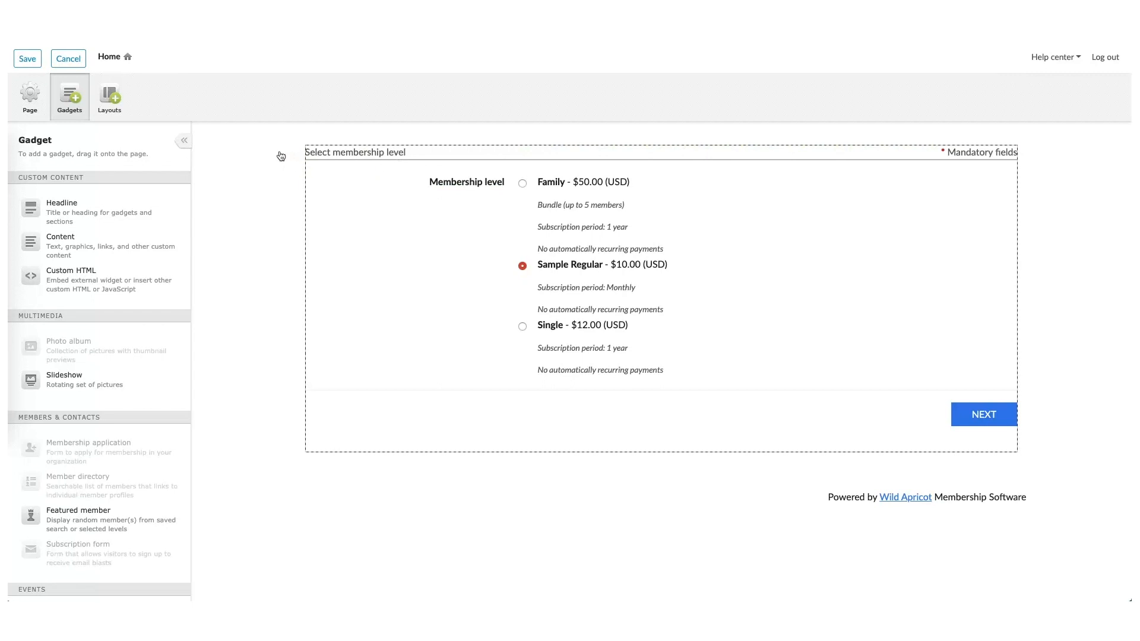
left_click(30, 58)
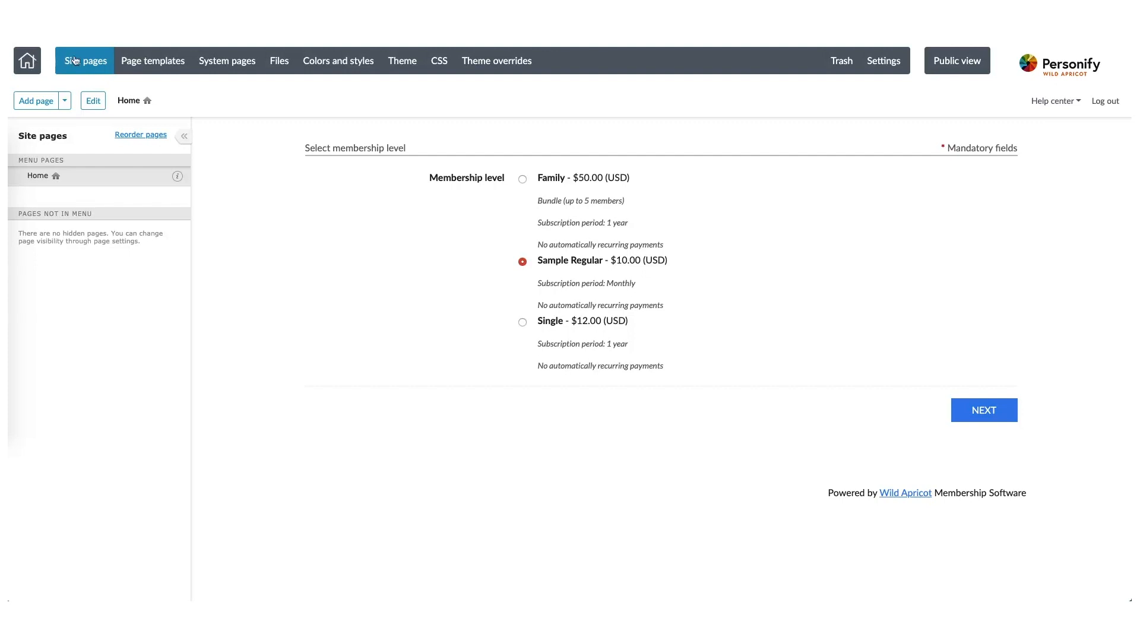
Step: Edit the Standard page template and add a Content gadget above the page-specific gadgets area
left_click(165, 66)
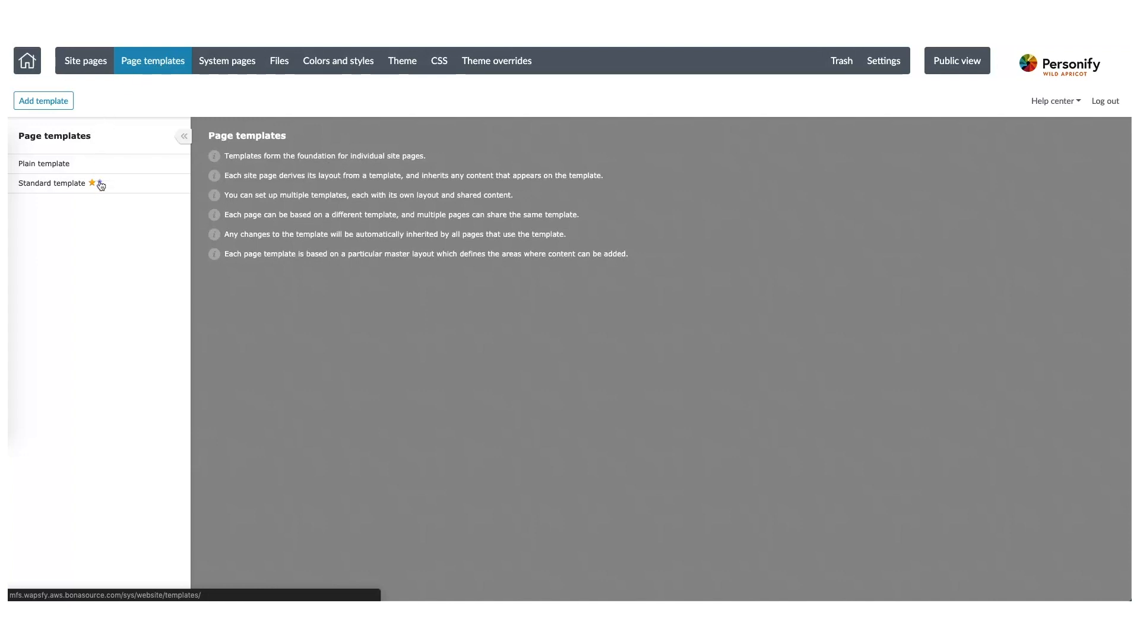
left_click(101, 185)
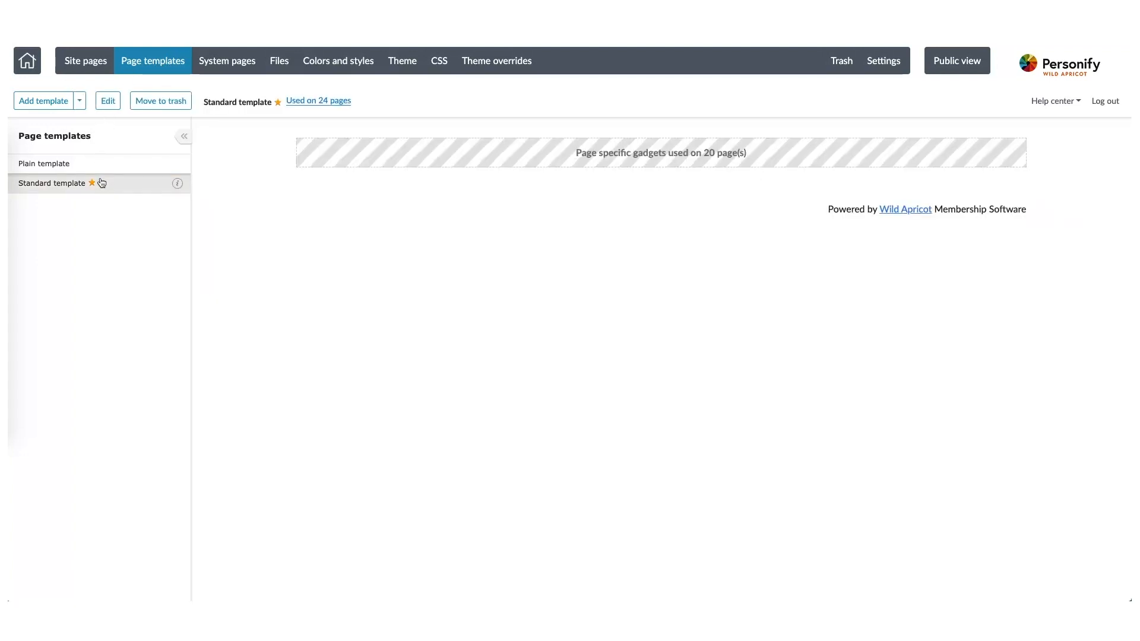
left_click(107, 101)
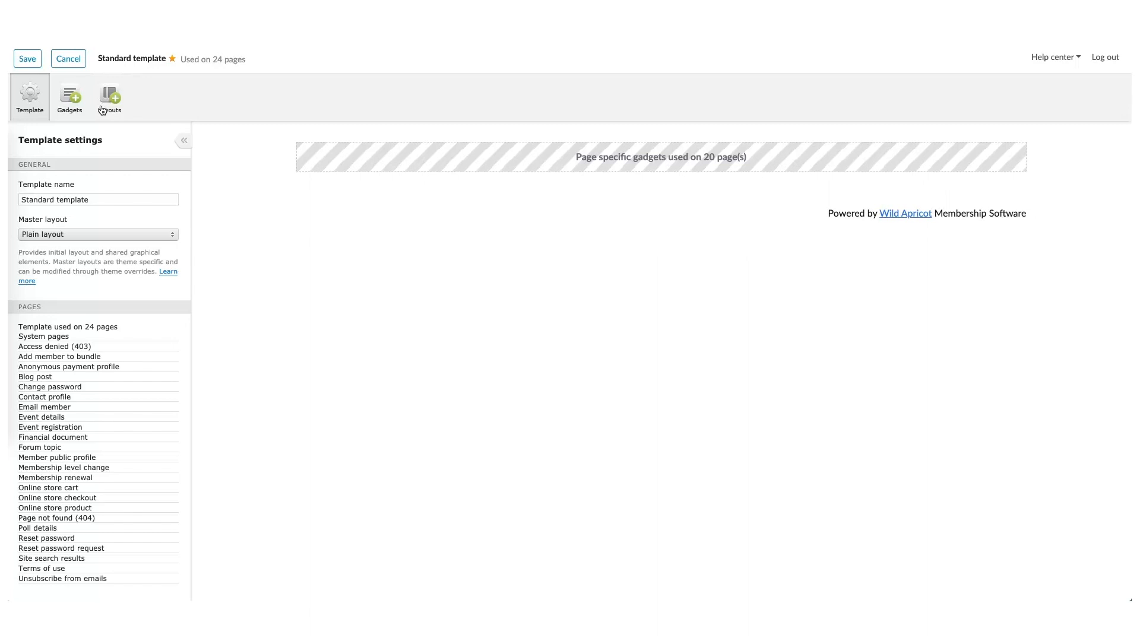
left_click(70, 111)
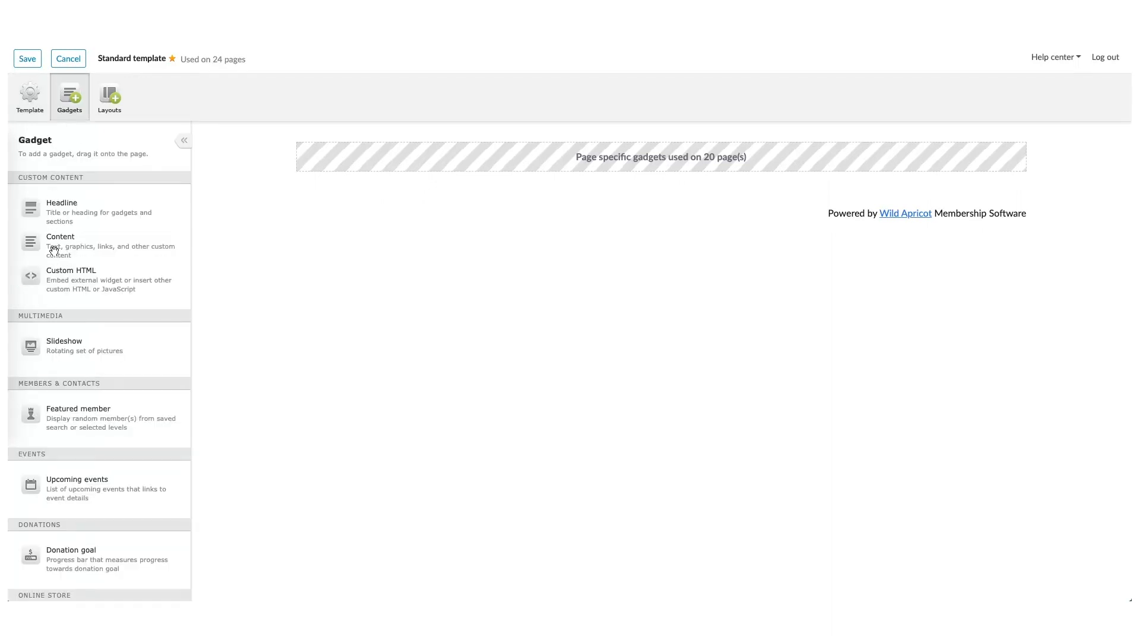
left_click_drag(50, 247, 424, 142)
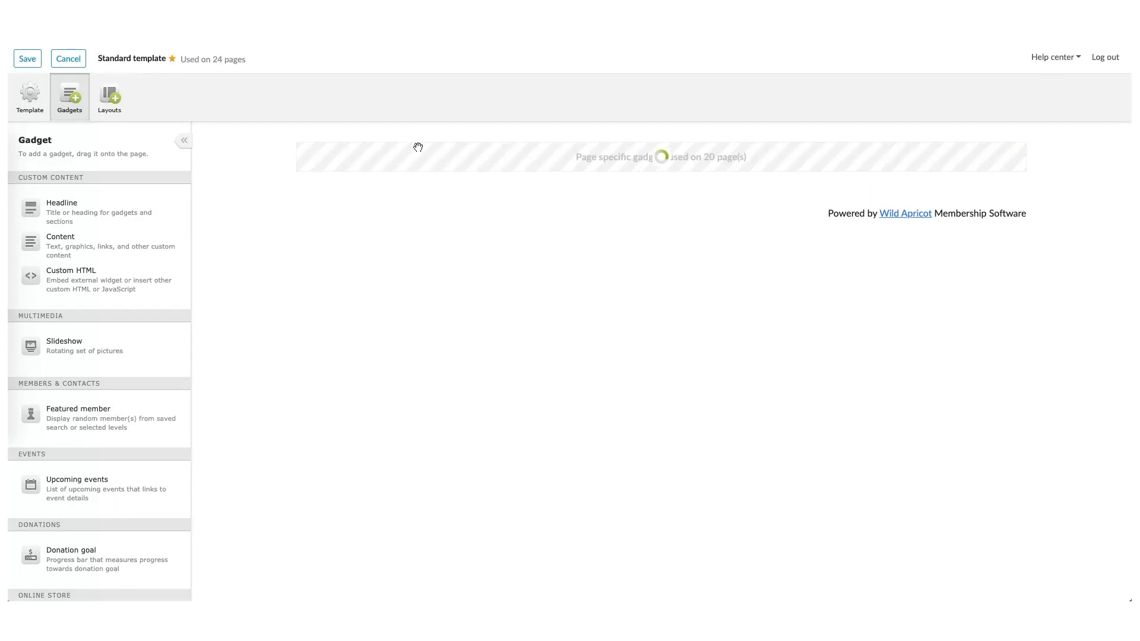
left_click(417, 155)
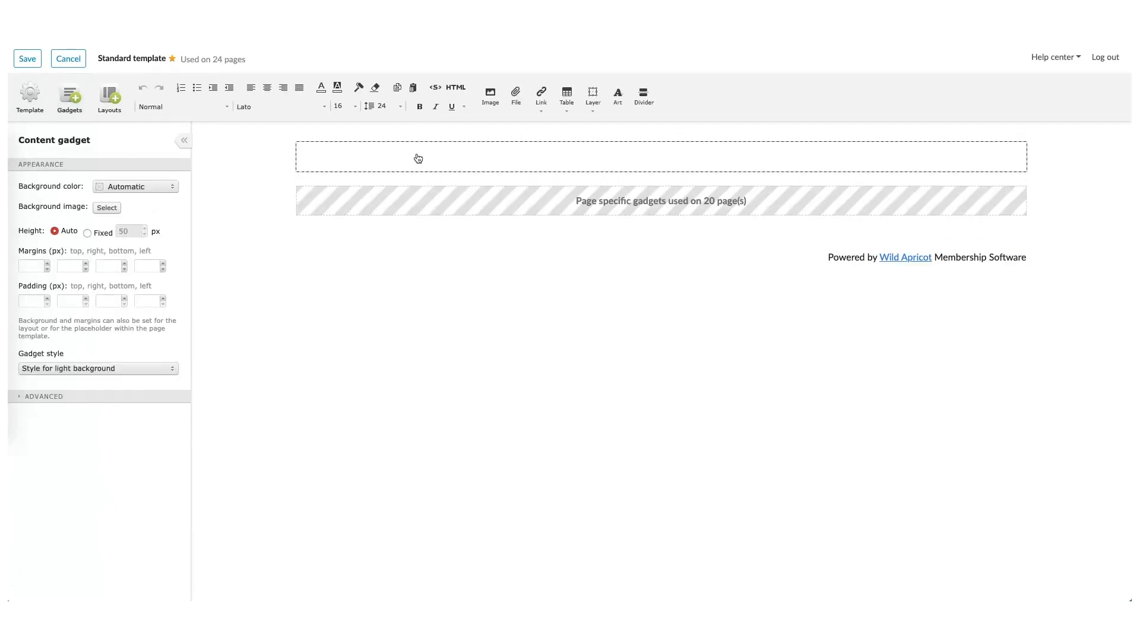
Step: Insert the image WildApricot (1).png into the new content gadget
left_click(493, 110)
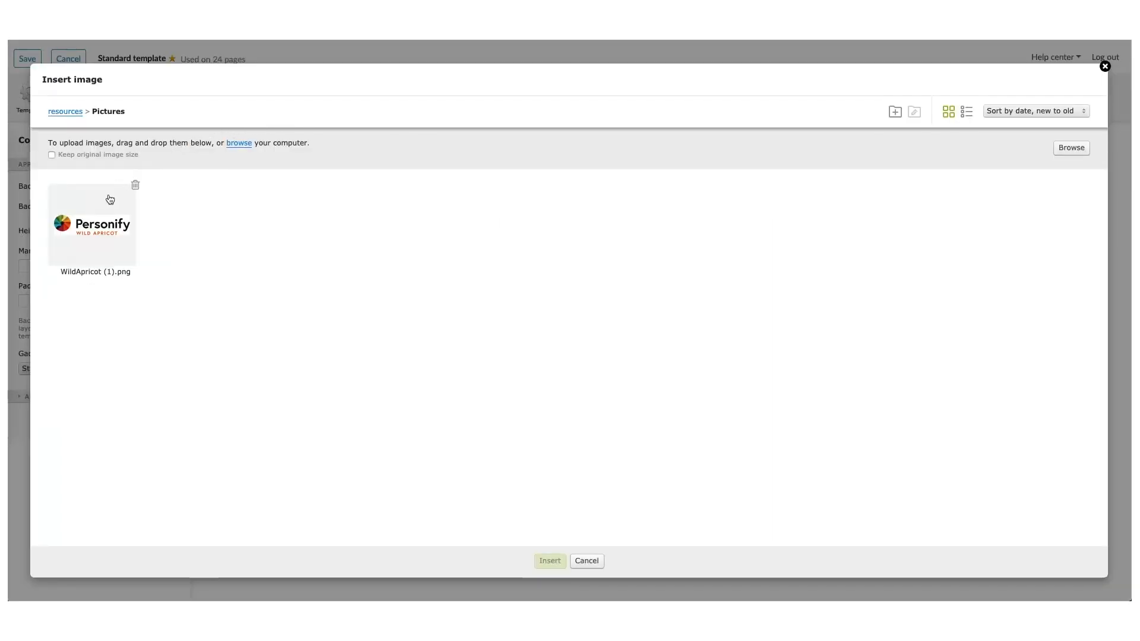
left_click(97, 241)
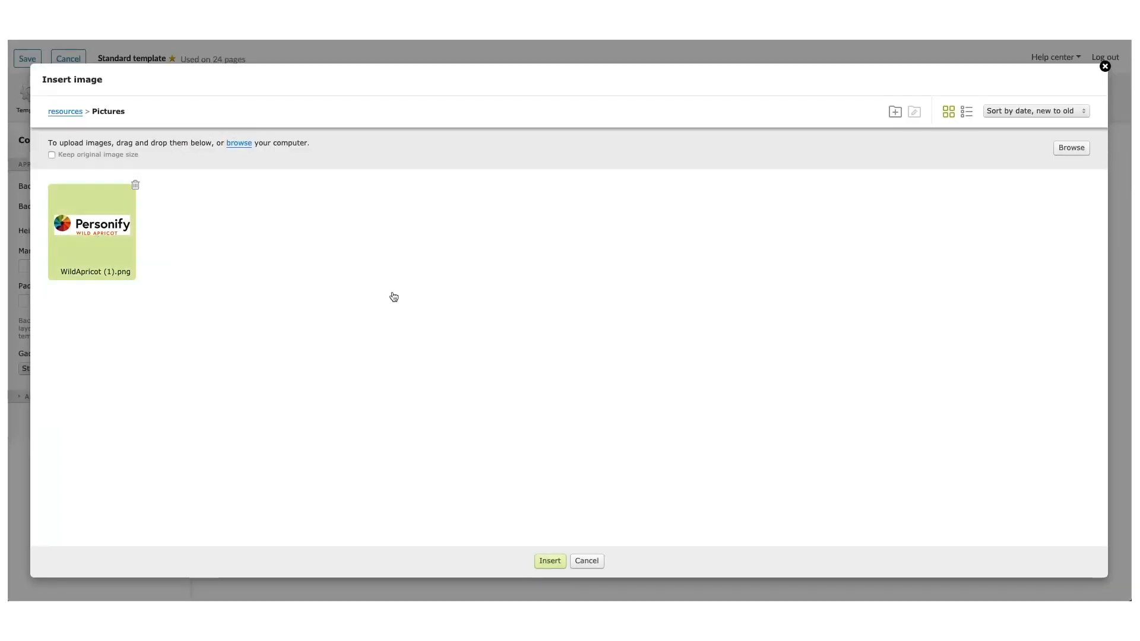
left_click(549, 562)
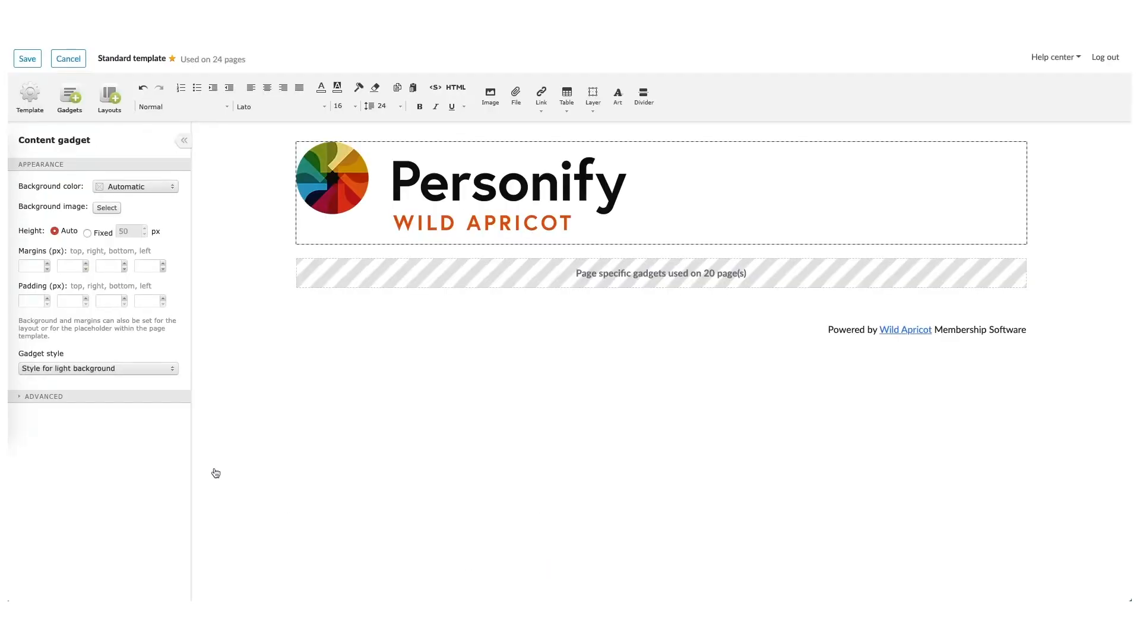
Step: Add a Horizontal menu gadget directly below the logo and save the Standard template
left_click(70, 98)
scroll(55, 315, "down", 3)
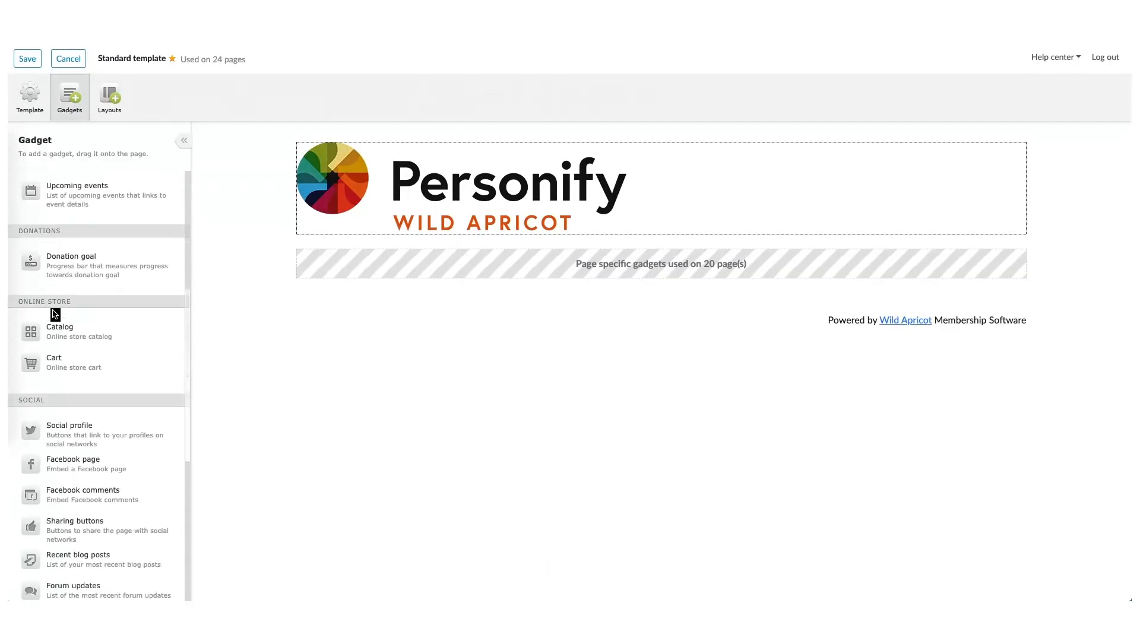
scroll(53, 350, "down", 5)
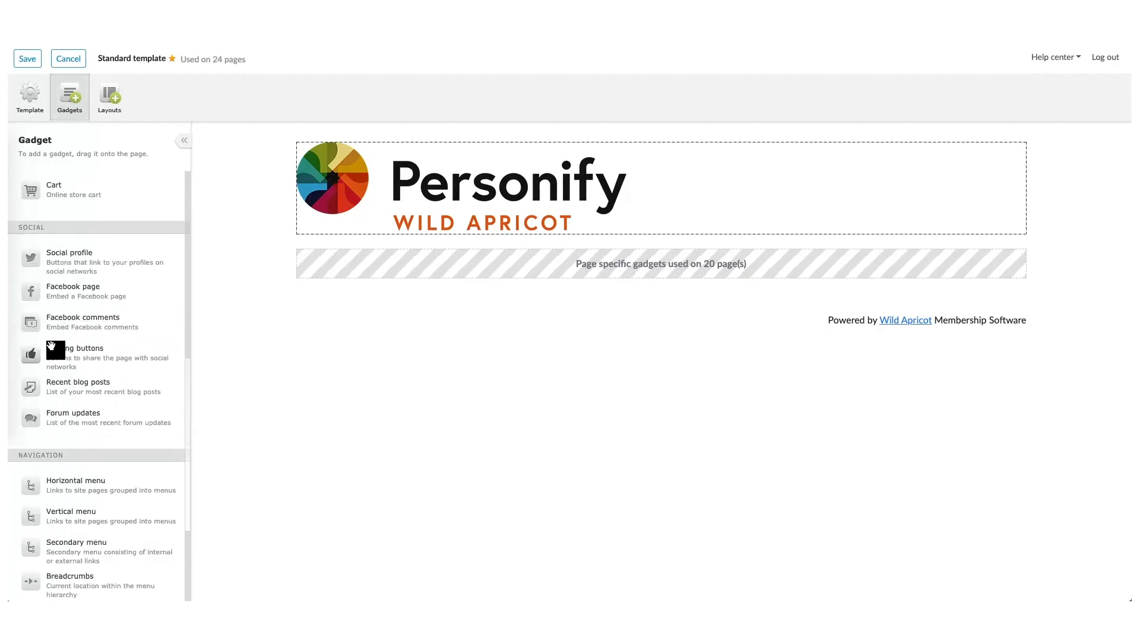
left_click_drag(43, 404, 329, 238)
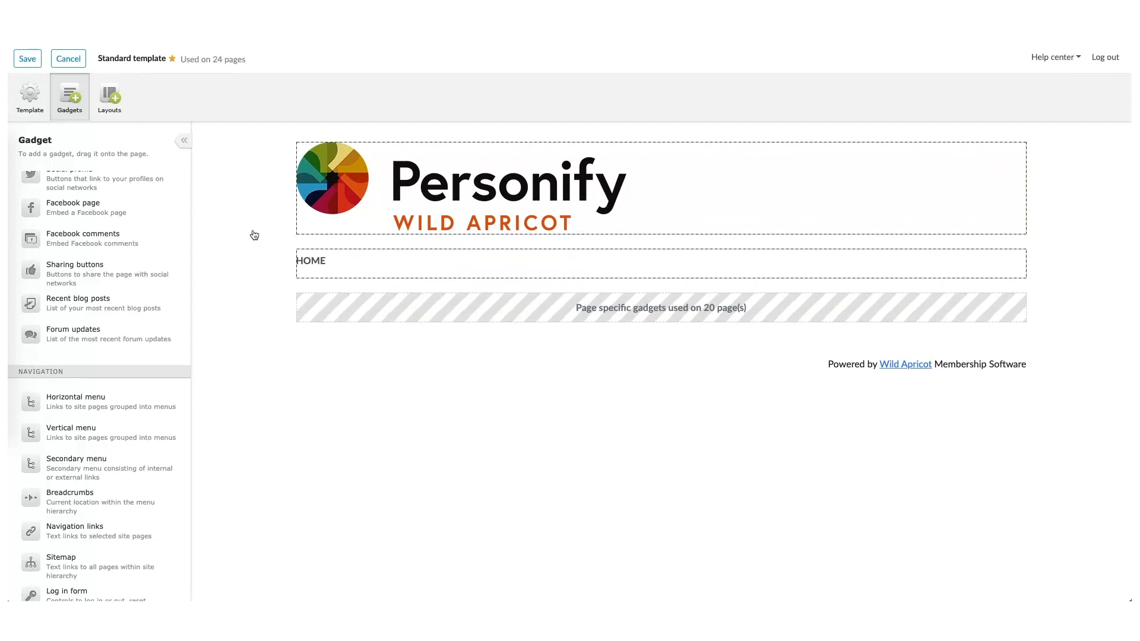
left_click(27, 59)
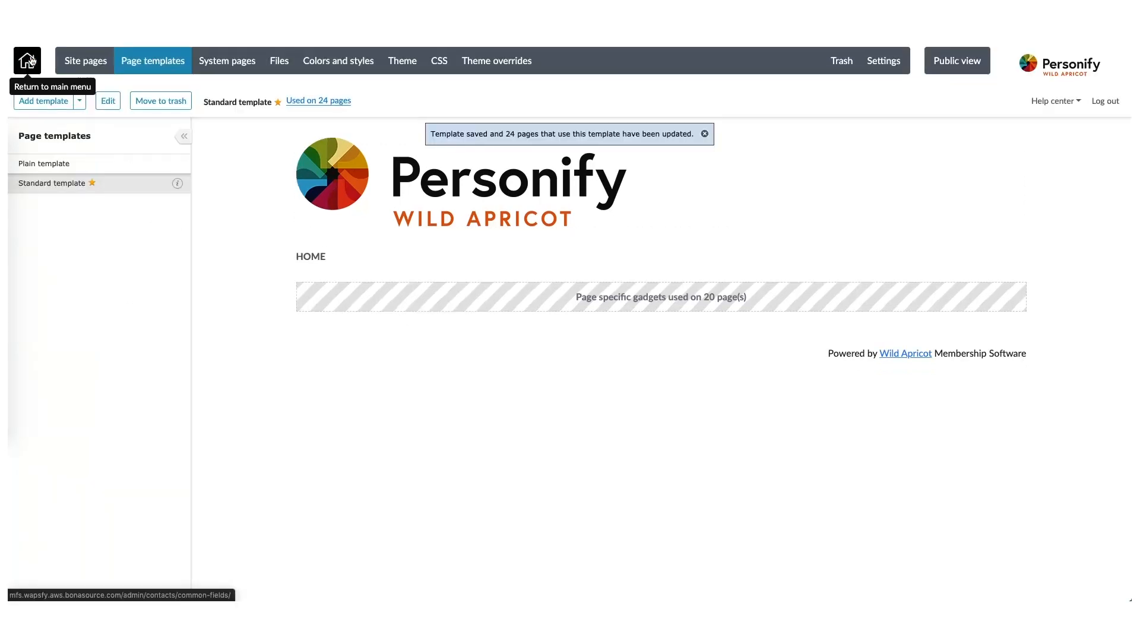
Step: Edit the account's payment settings in the global settings and set the payment system to Wild Apricot / AffiniPay
left_click(87, 61)
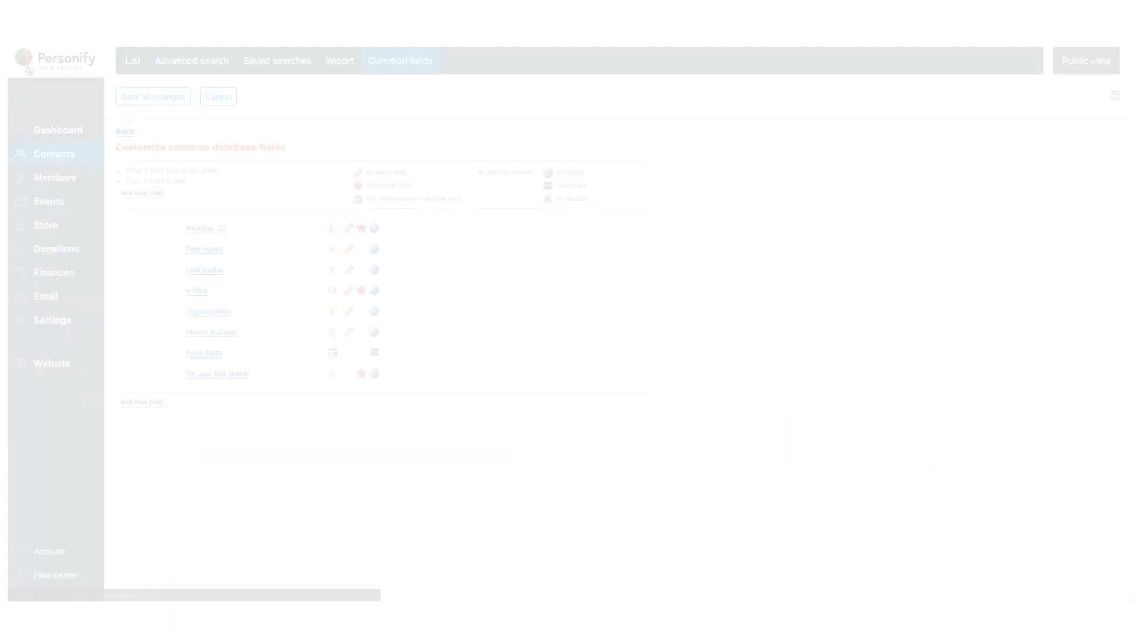
left_click(33, 321)
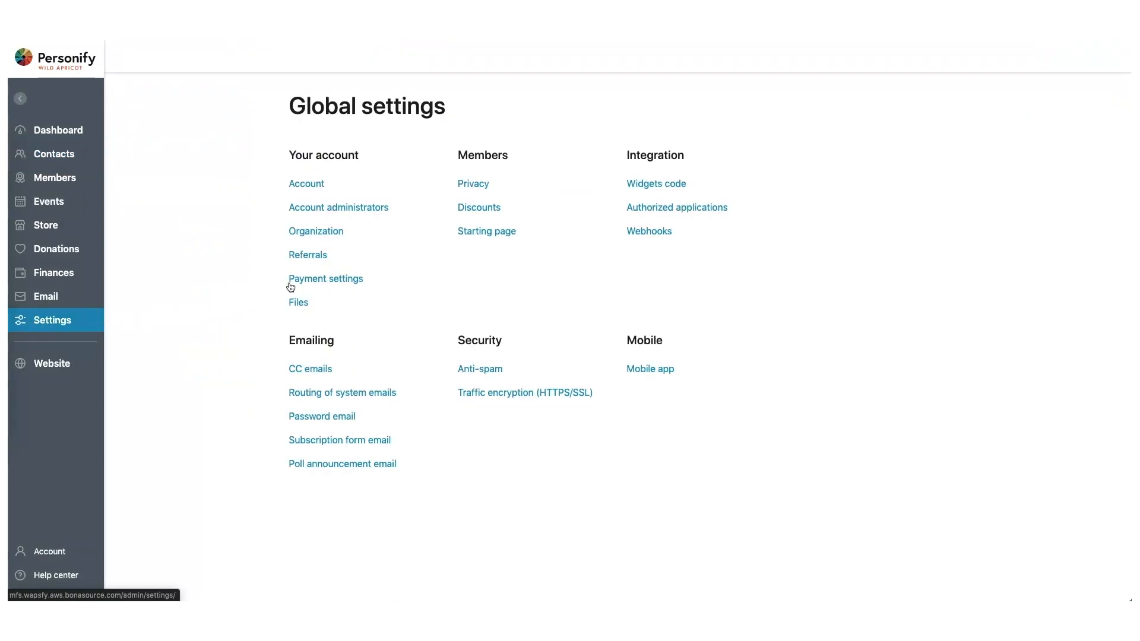
scroll(316, 254, "down", 1)
left_click(316, 247)
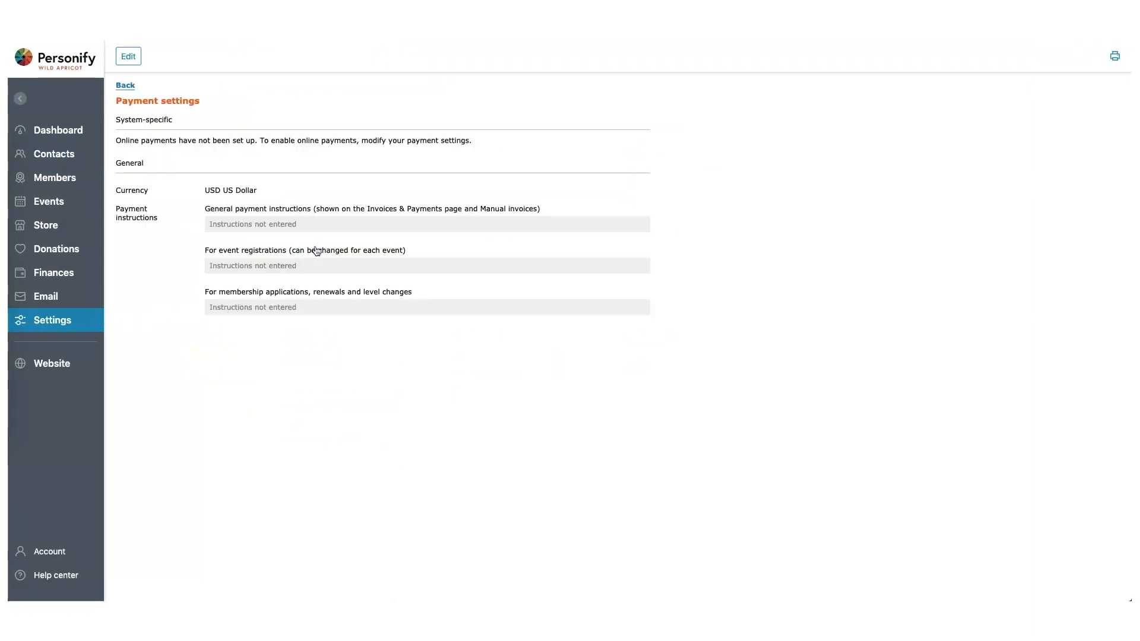
left_click(129, 57)
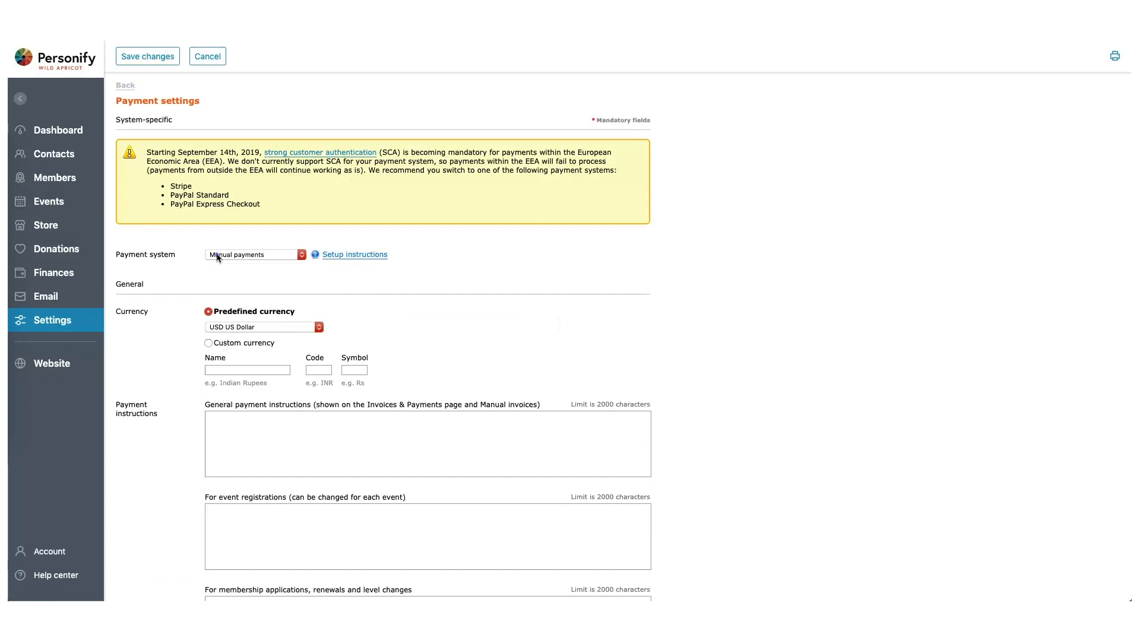
left_click(217, 257)
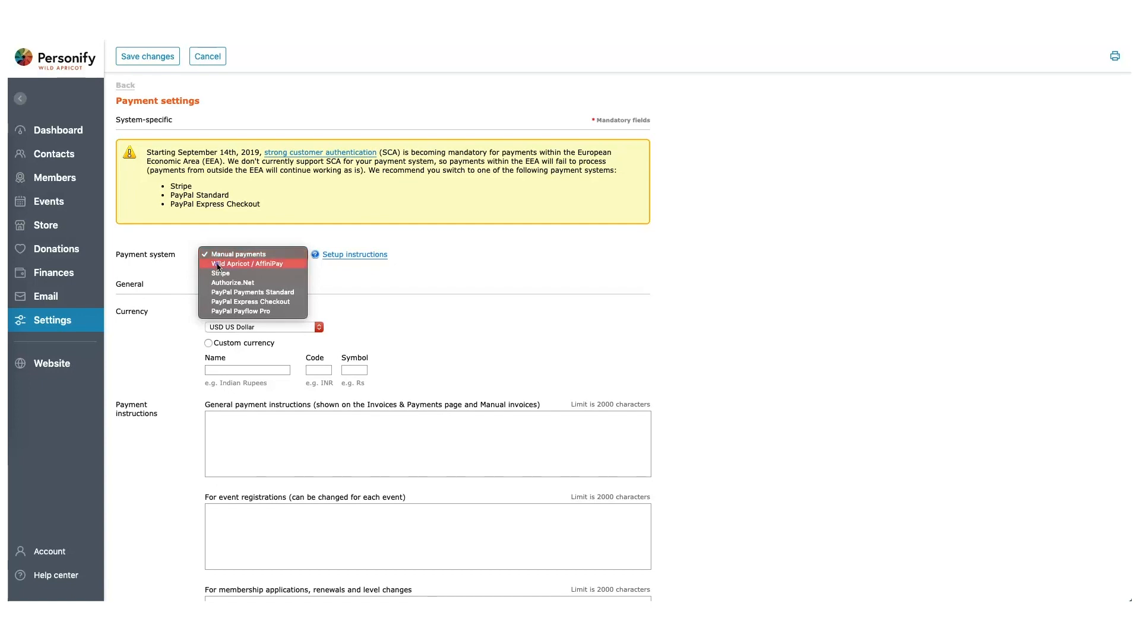
left_click(217, 264)
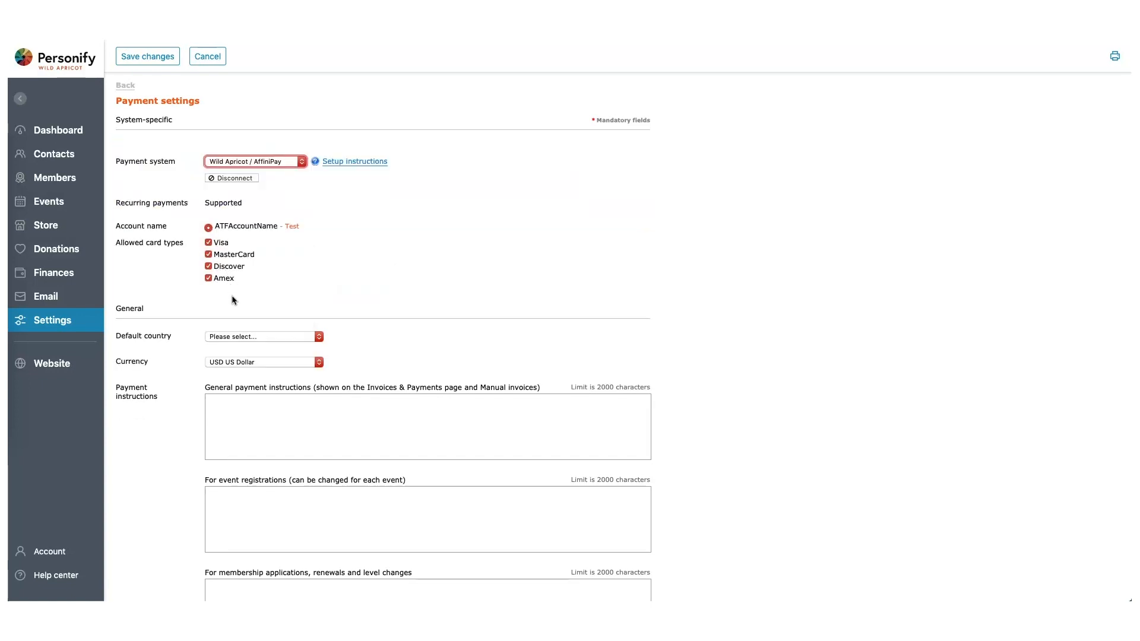
Step: Set the default country for payments to Canada and the currency to CAD Canadian Dollar
left_click(236, 337)
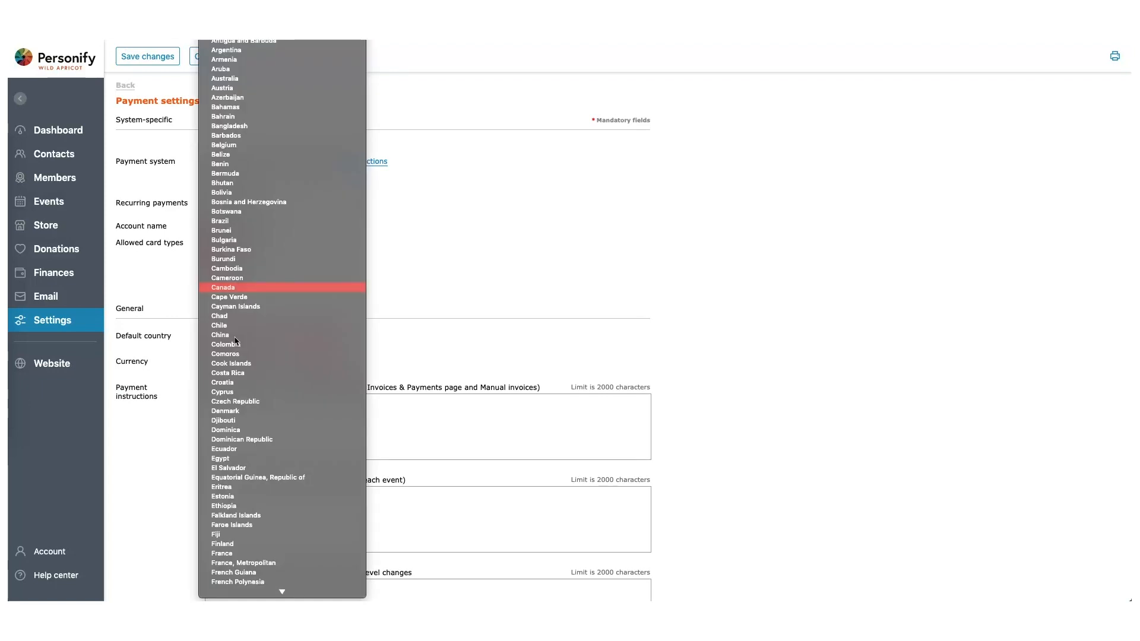
left_click(223, 288)
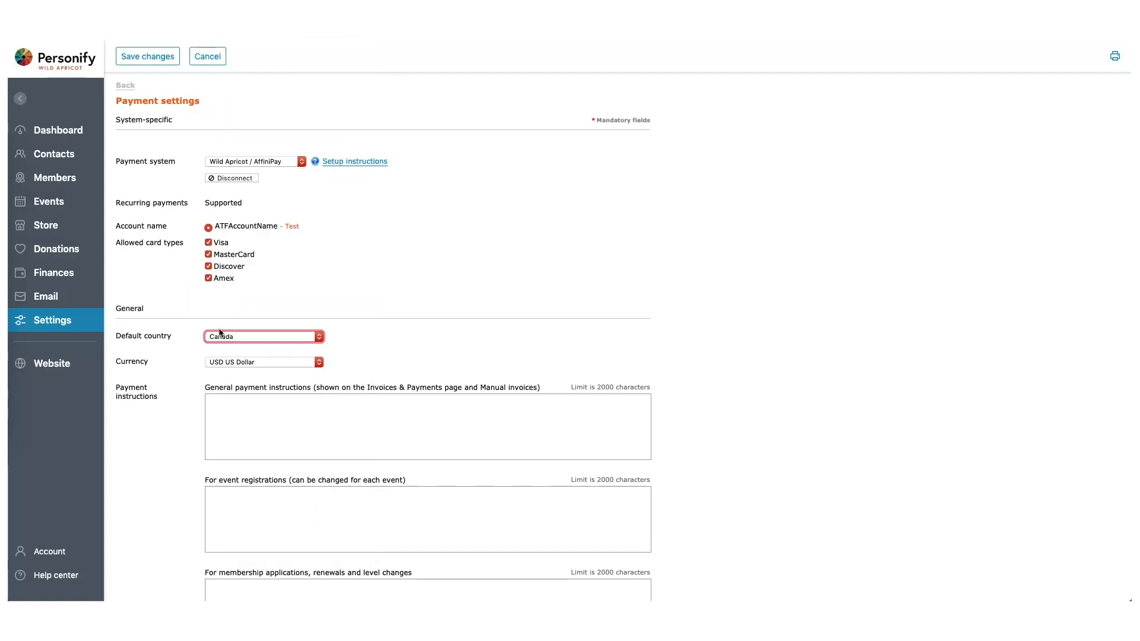
left_click(219, 363)
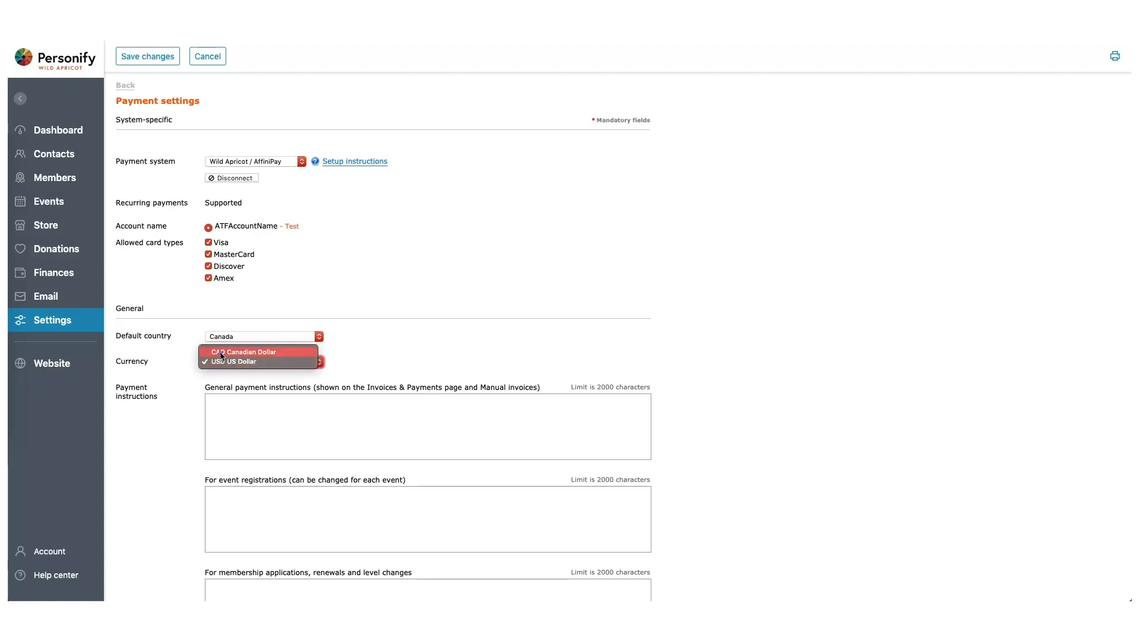
left_click(221, 354)
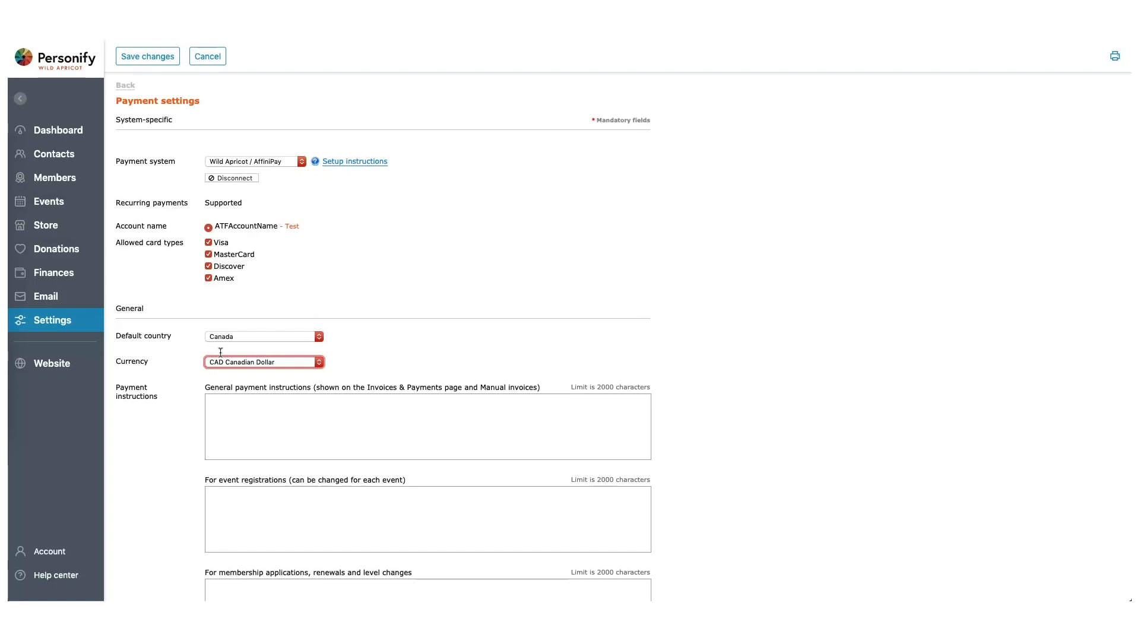
Step: Enter "Thank you!" as the general payment instructions and save the payment settings
left_click(334, 412)
type("Thank you!")
left_click(156, 57)
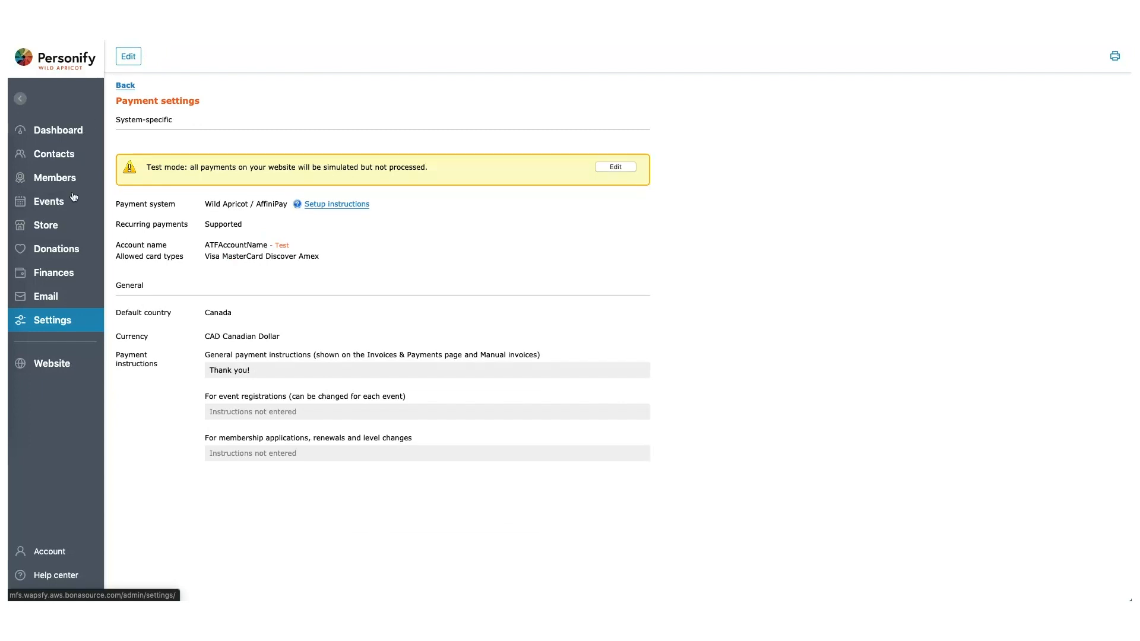
Step: Go to the website's Home page in public view and start a membership application for the Single level
left_click(59, 363)
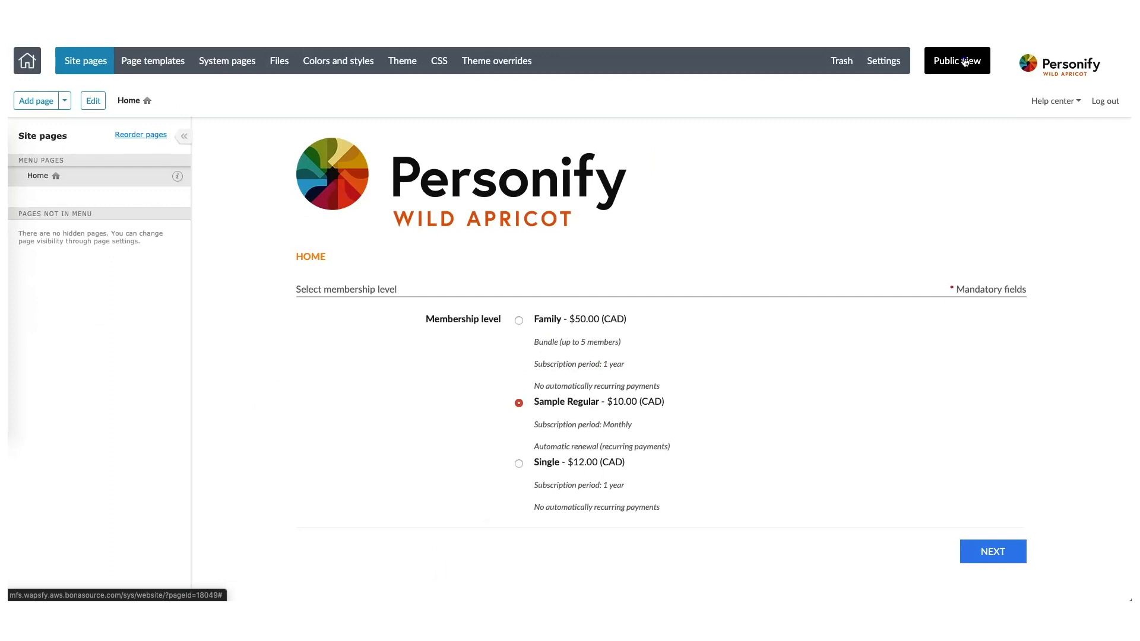
left_click(965, 62)
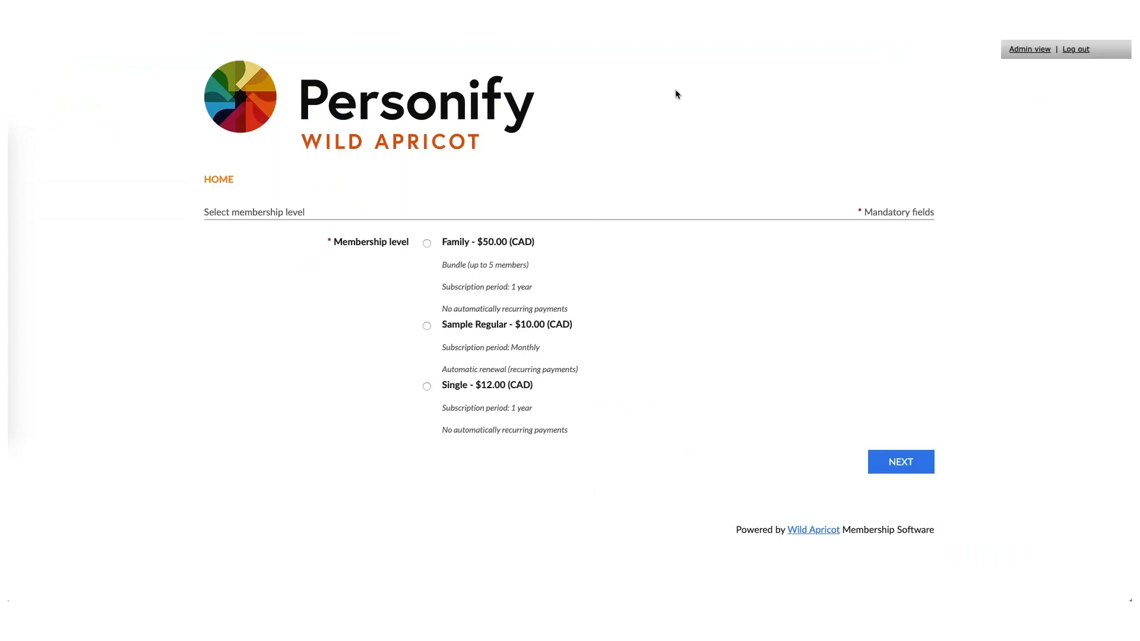
left_click(427, 386)
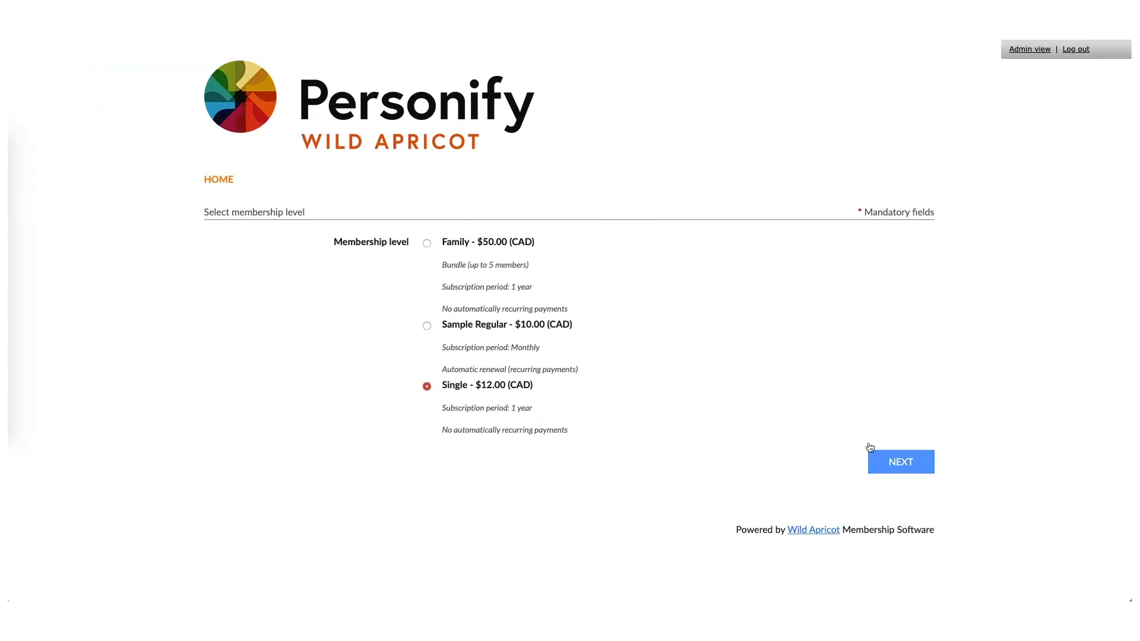
left_click(880, 469)
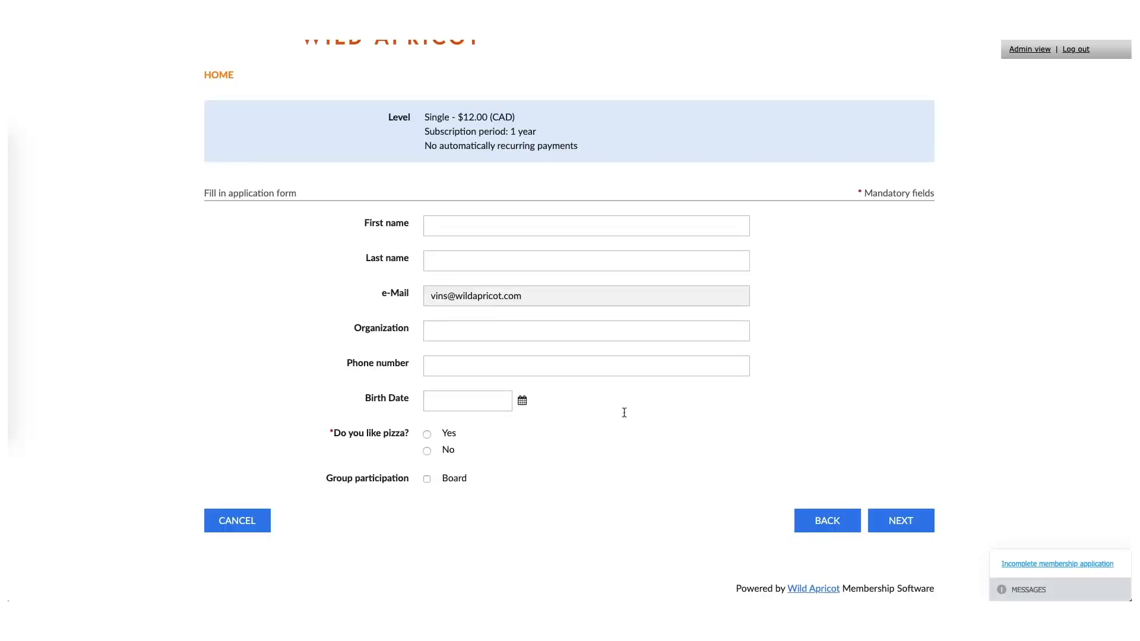
Step: Fill in the applicant's first name, last name and birth date, answer Yes to the pizza question, and continue the application
left_click(523, 228)
type("Jane")
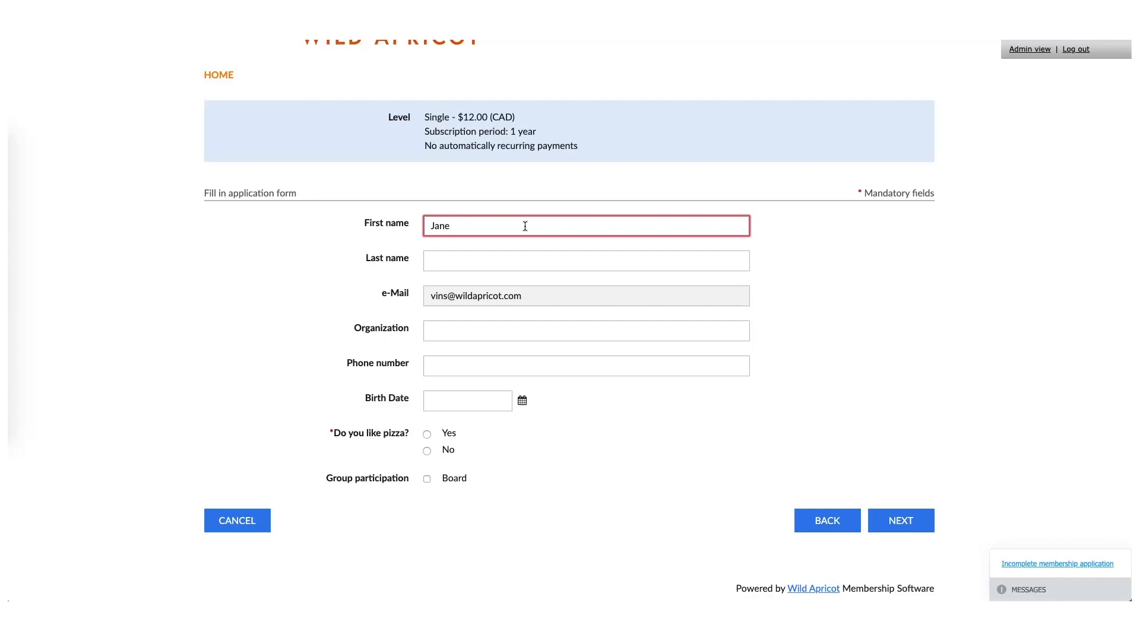
left_click(514, 259)
type("Doe")
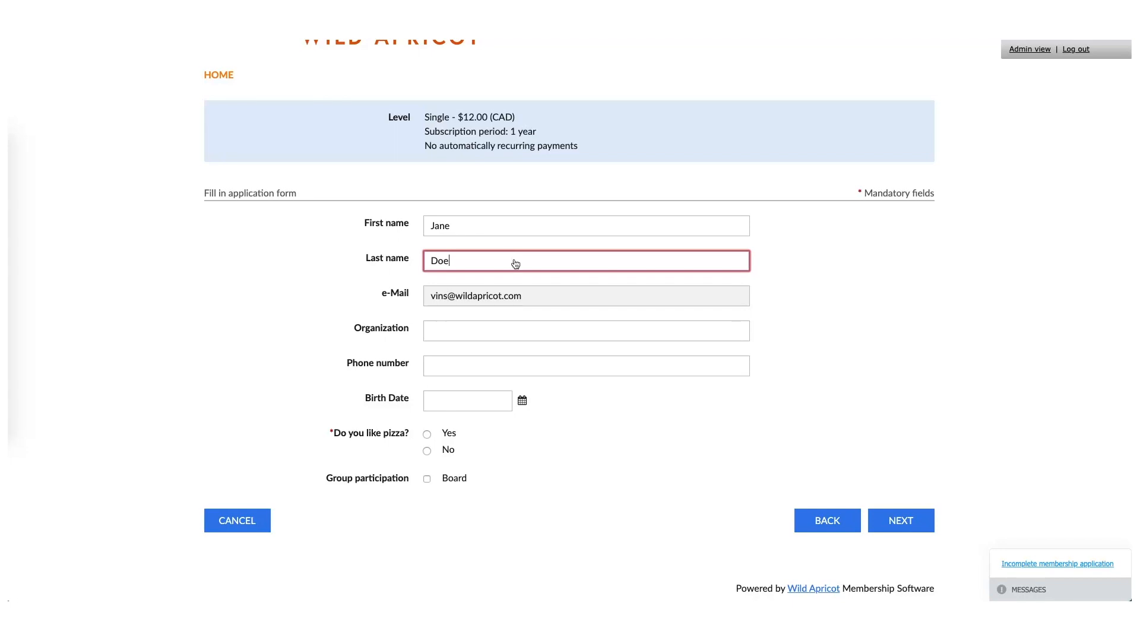
left_click(520, 402)
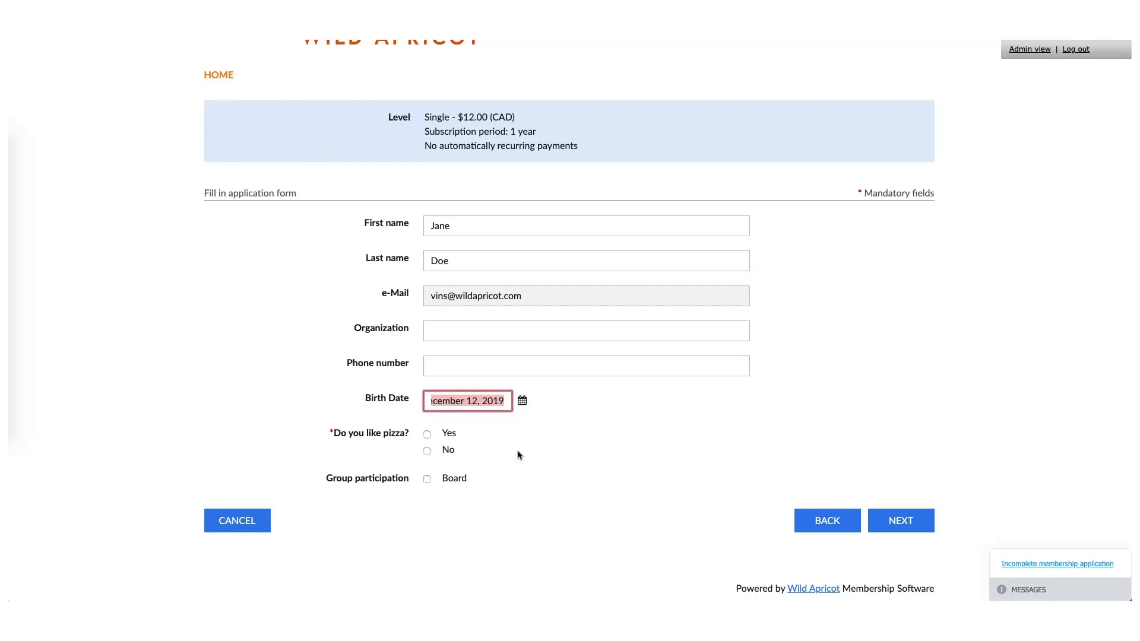
left_click(426, 435)
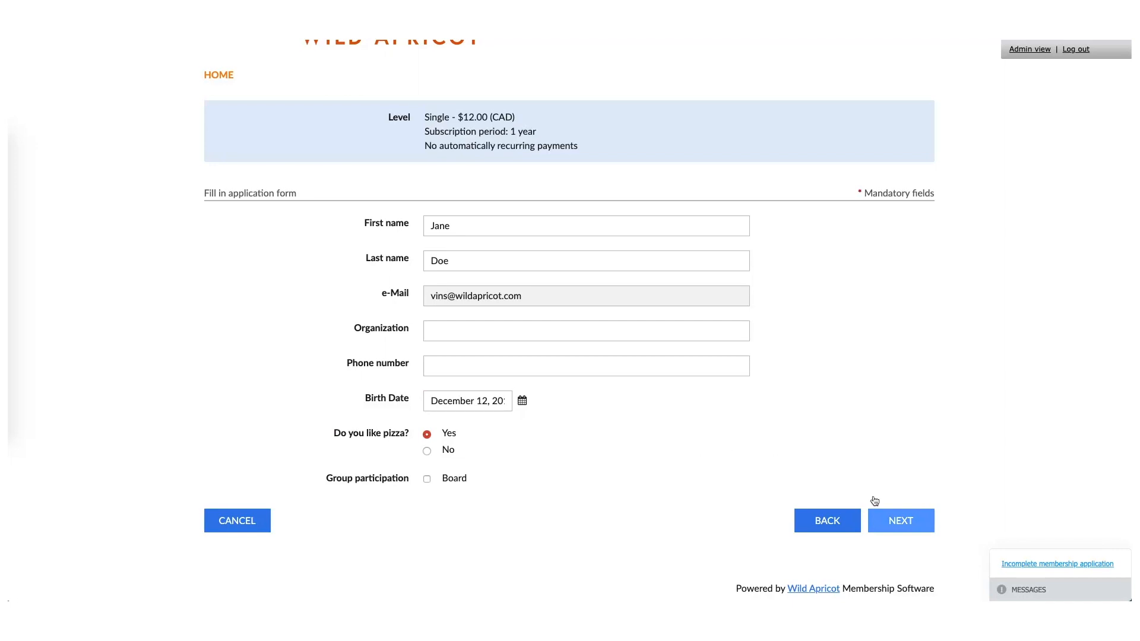
left_click(882, 522)
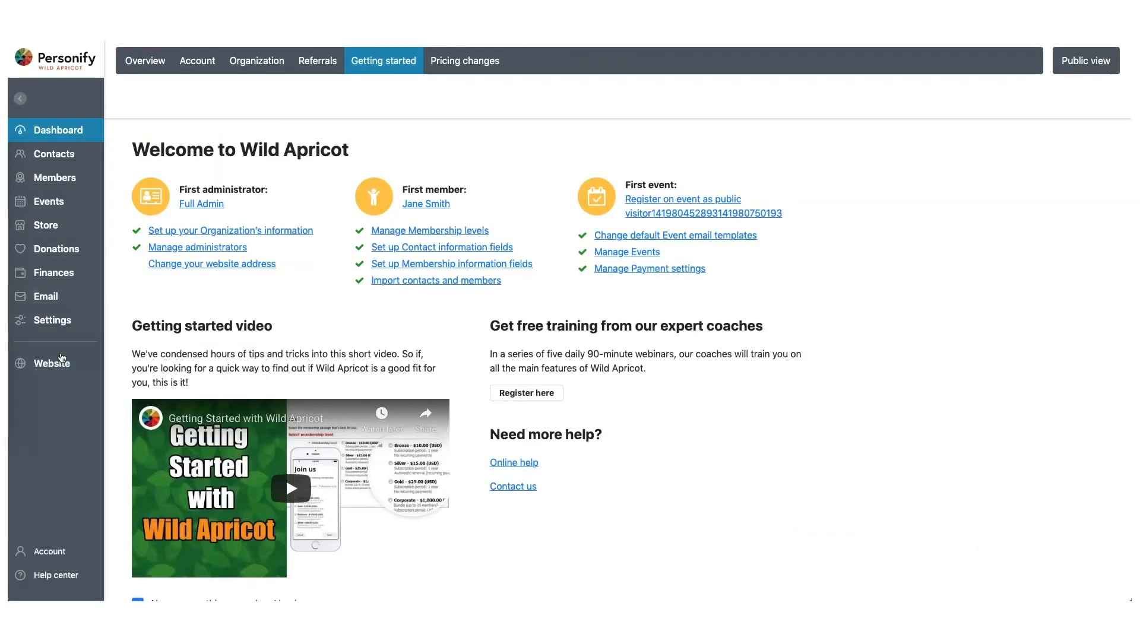
Step: Open Help & Support from the admin dashboard
left_click(47, 578)
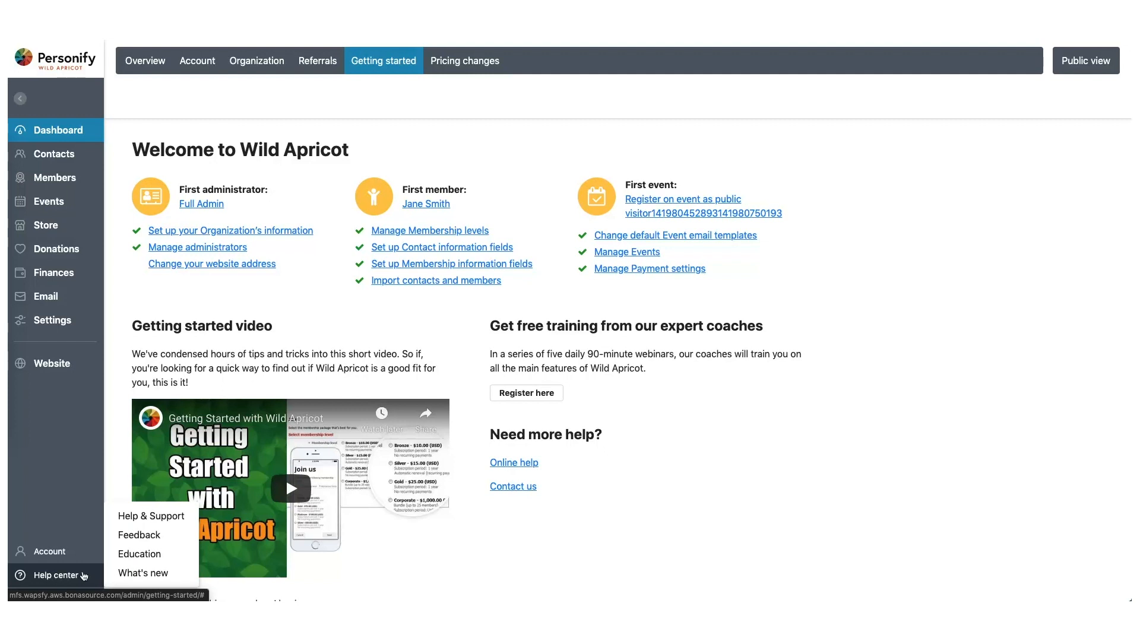
left_click(145, 517)
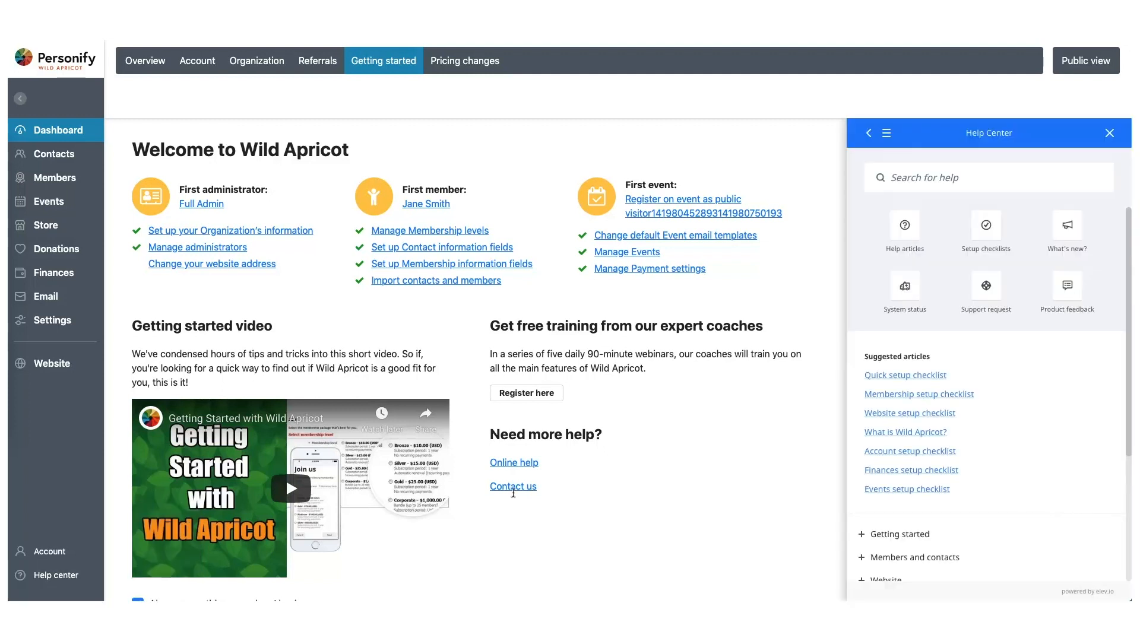